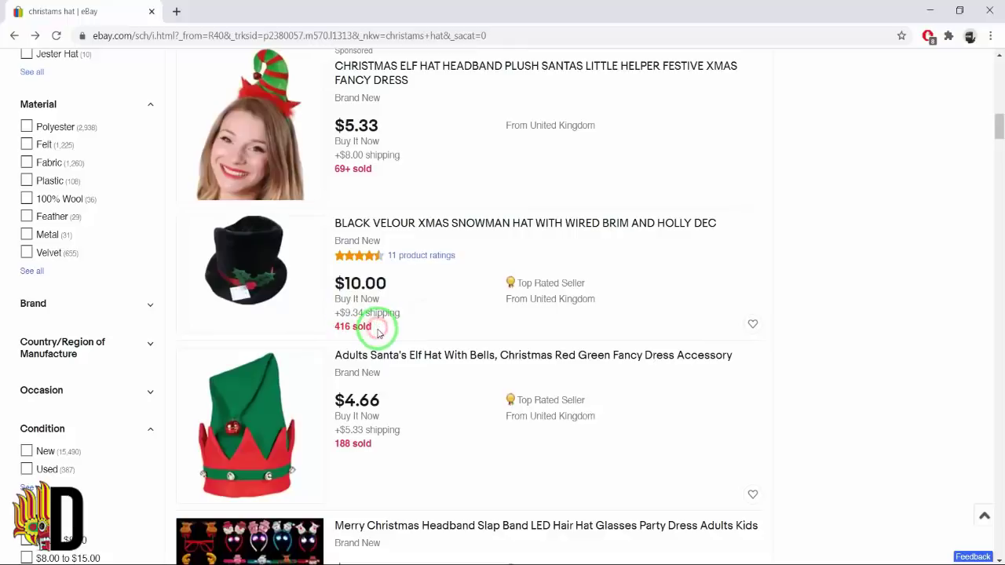
# - Examine the prices, ratings and sold counts of the Christmas hat listings in the search results
pyautogui.moveTo(334, 326); pyautogui.dragTo(384, 331)
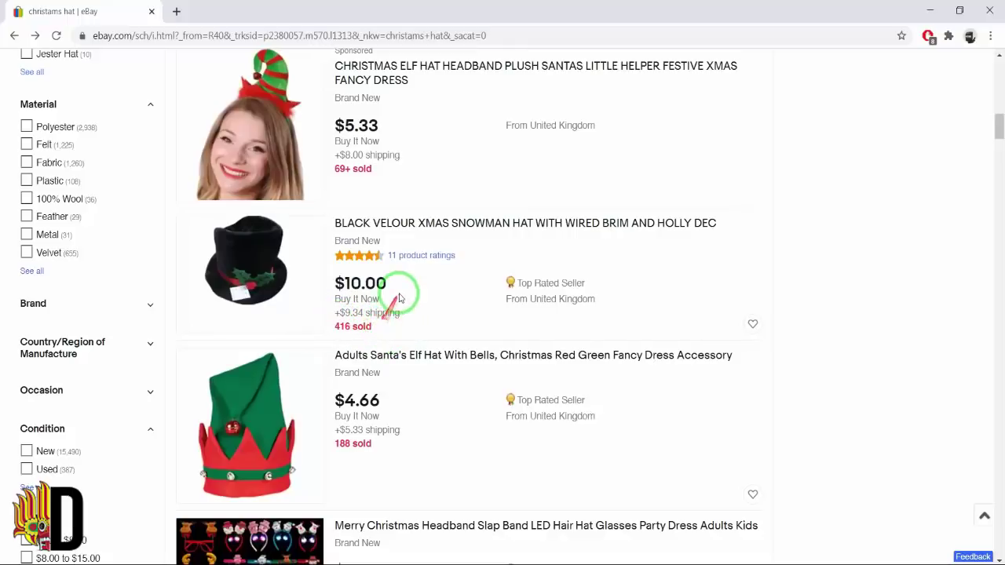
pyautogui.scroll(3, 273, 327)
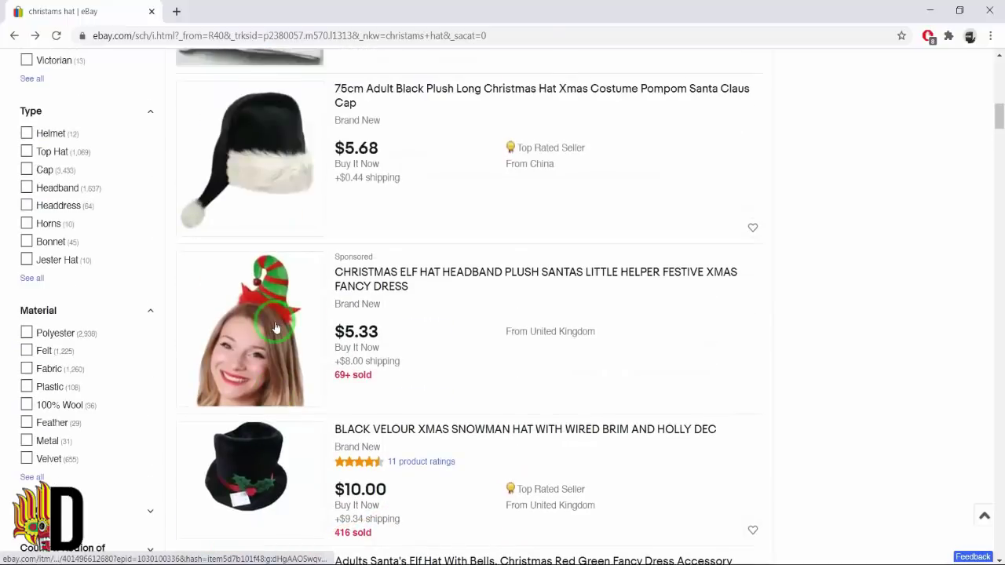
pyautogui.scroll(-1, 274, 327)
pyautogui.scroll(10, 274, 326)
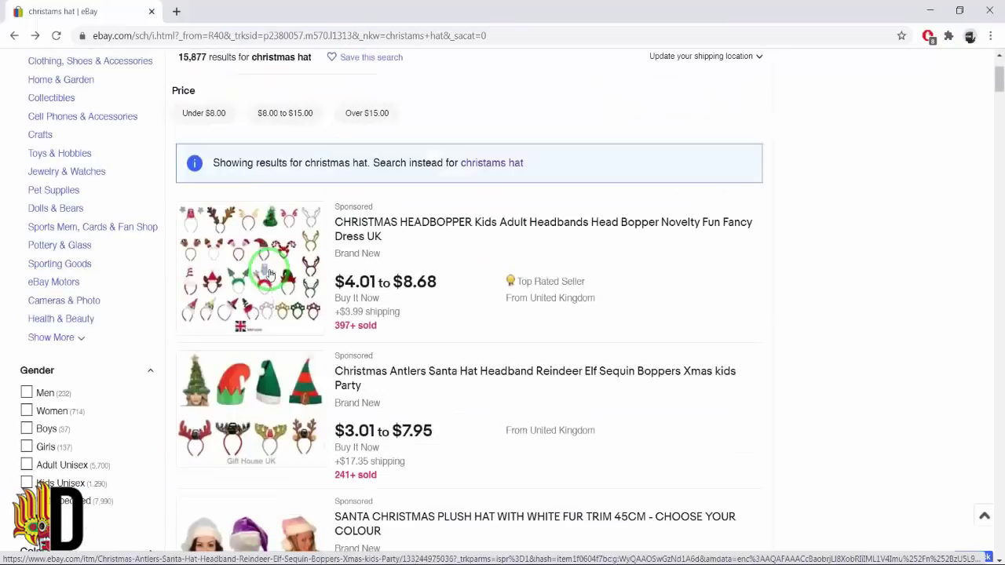
pyautogui.scroll(-9, 268, 273)
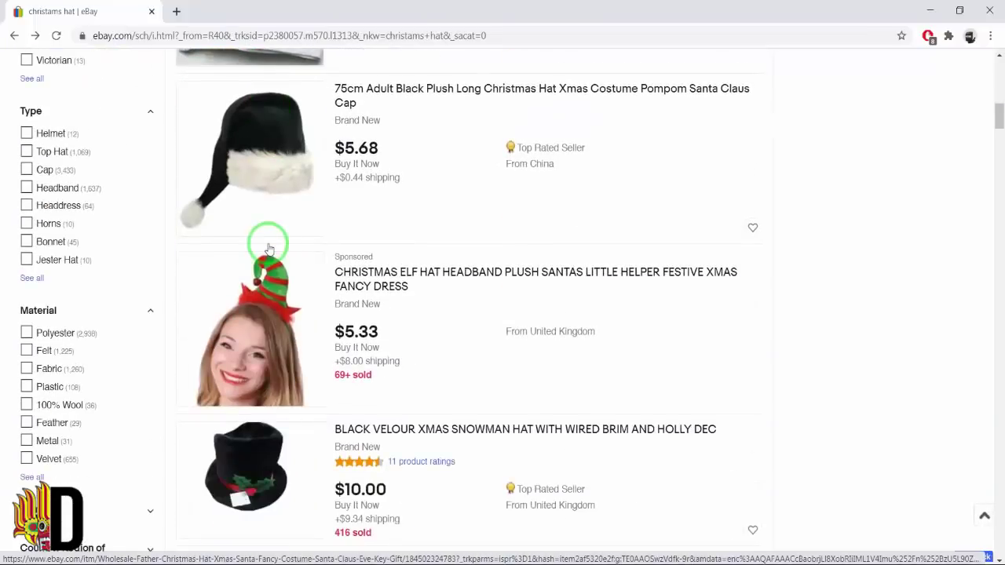
pyautogui.scroll(-1, 268, 249)
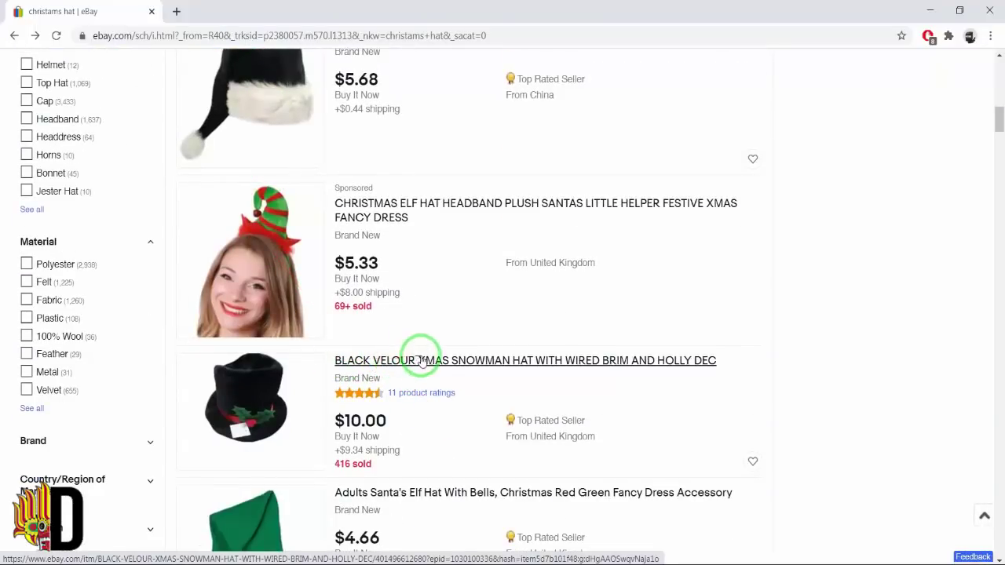
pyautogui.click(497, 369)
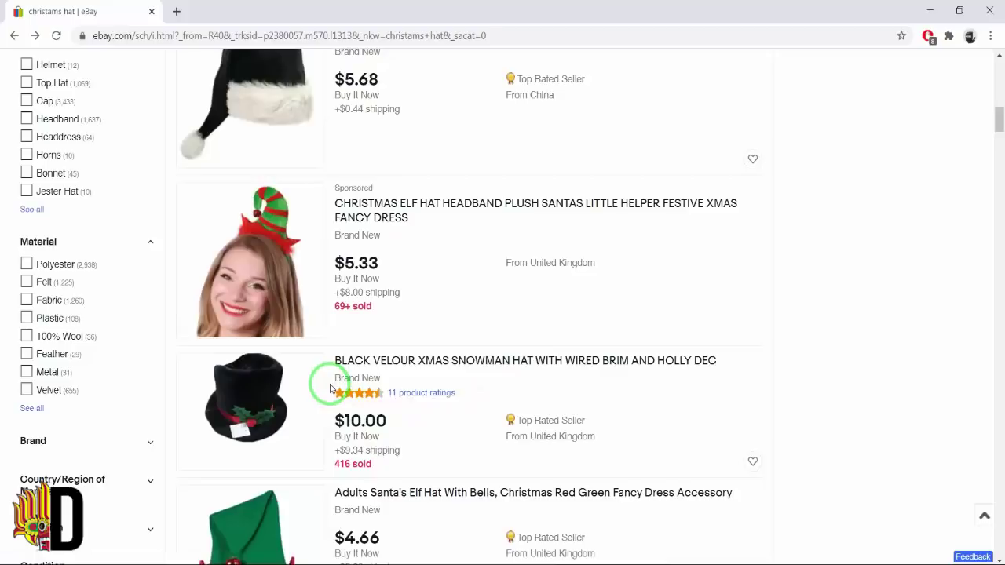
# - Copy the listing title "Adults Santa's Elf Hat With Bells, Christmas Red Green Fancy Dress Accessory" into cell A5 of the Excel workbook
pyautogui.scroll(-3, 330, 389)
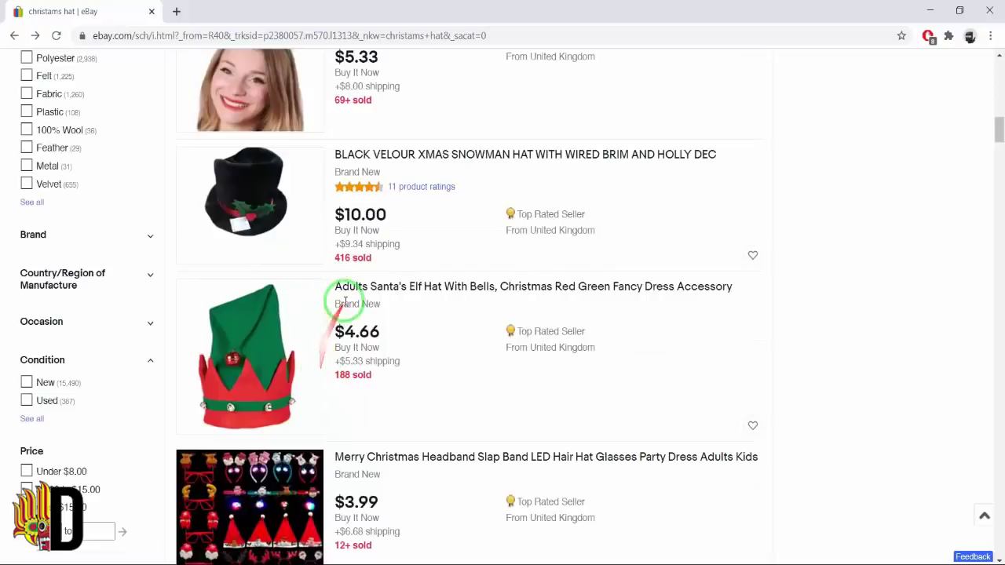
pyautogui.moveTo(334, 284); pyautogui.dragTo(743, 295)
pyautogui.hotkey('ctrl', 'c')
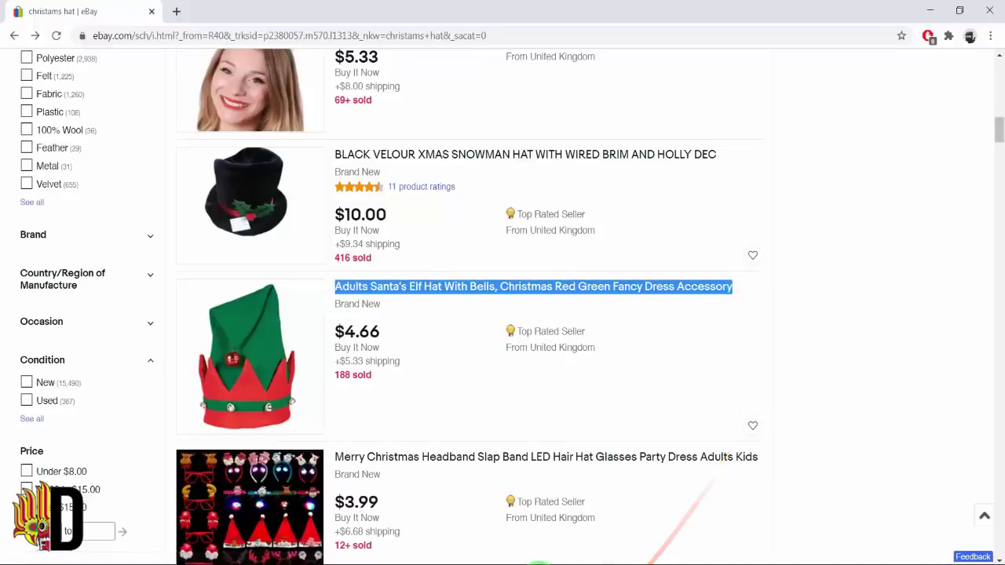
pyautogui.click(515, 559)
pyautogui.doubleClick(308, 271)
pyautogui.hotkey('ctrl', 'v')
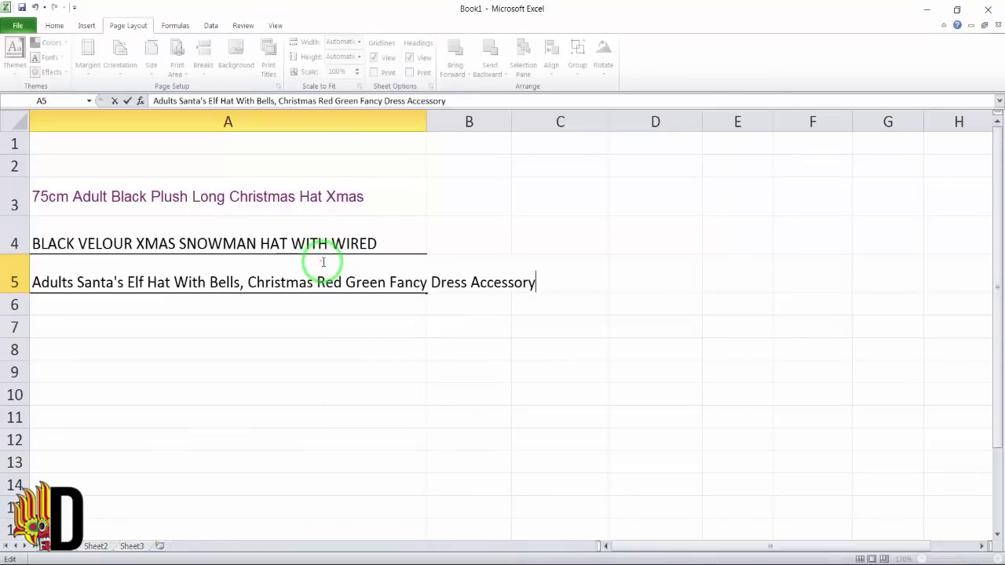
# - Shorten the title in cell A5 by removing "Fancy Dress Accessory" from its end
pyautogui.moveTo(386, 286); pyautogui.dragTo(537, 284)
pyautogui.press('Delete')
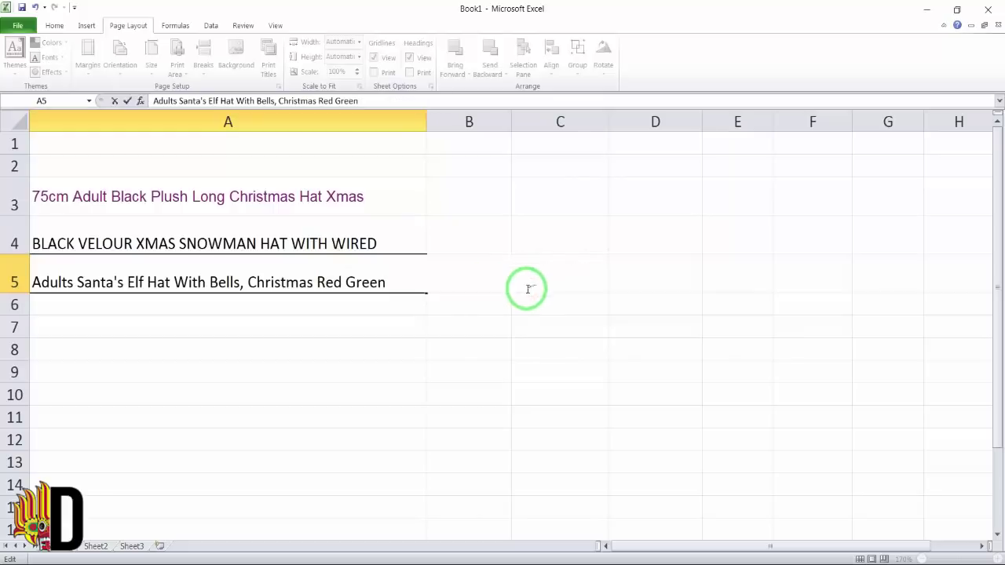
pyautogui.click(502, 302)
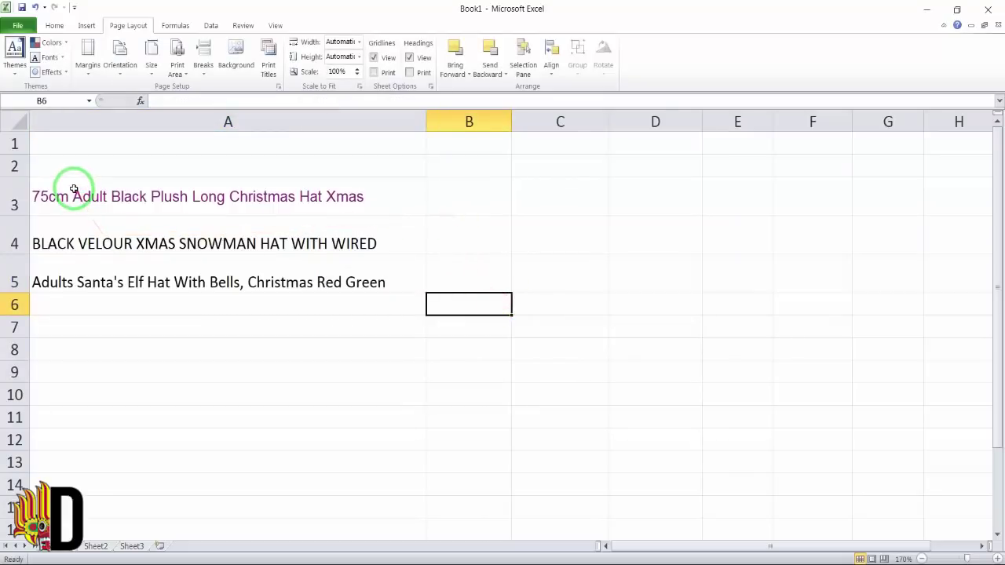
pyautogui.click(138, 206)
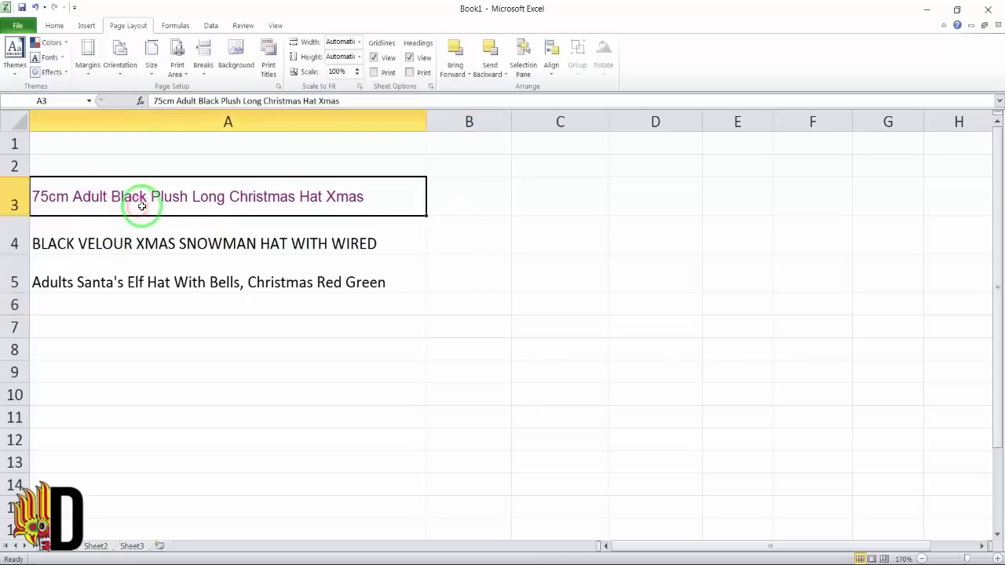
pyautogui.click(139, 245)
pyautogui.click(136, 282)
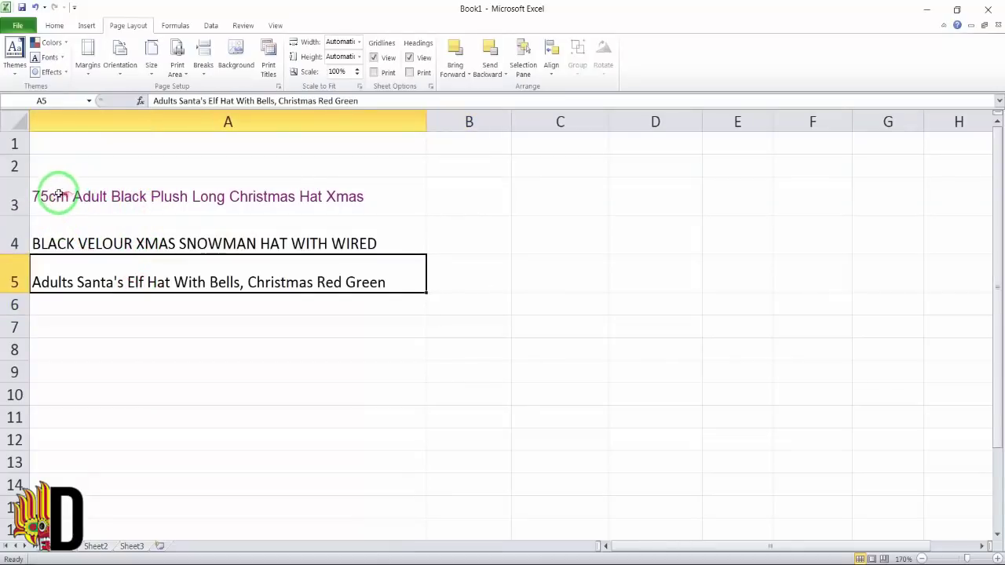
# - Remove "75cm" from the start of the title in cell A3
pyautogui.click(58, 194)
pyautogui.doubleClick(114, 196)
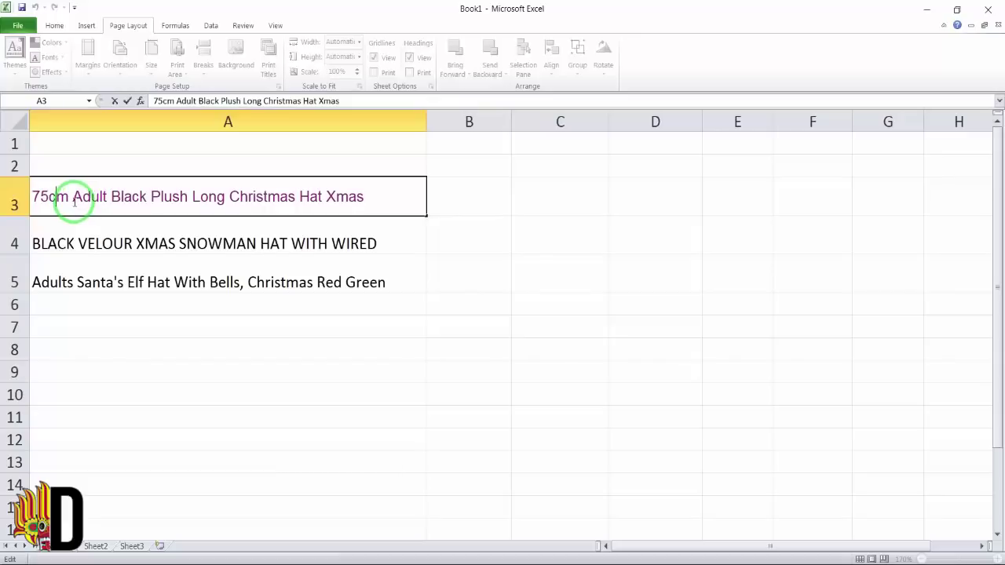
pyautogui.moveTo(72, 197); pyautogui.dragTo(44, 202)
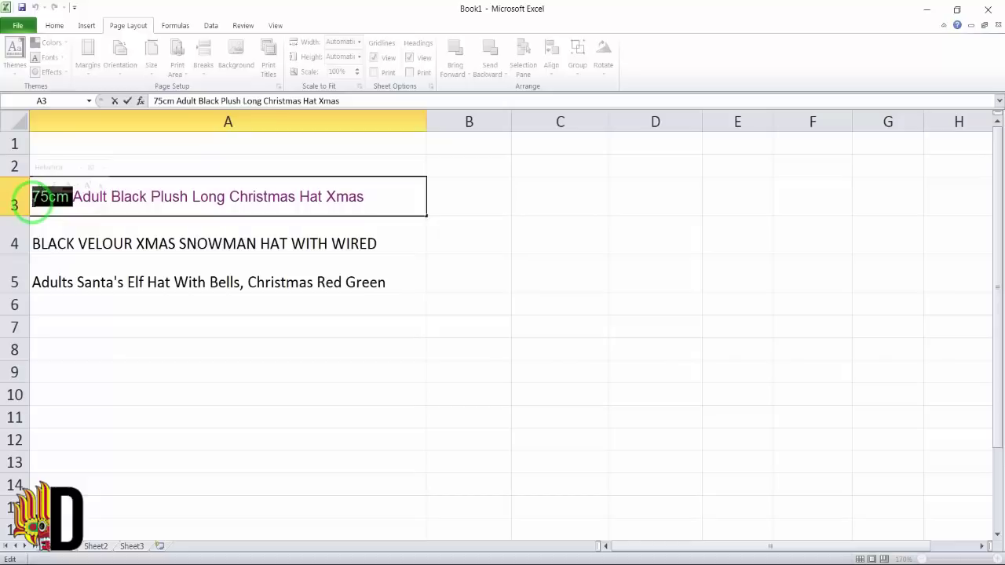
pyautogui.press('Delete')
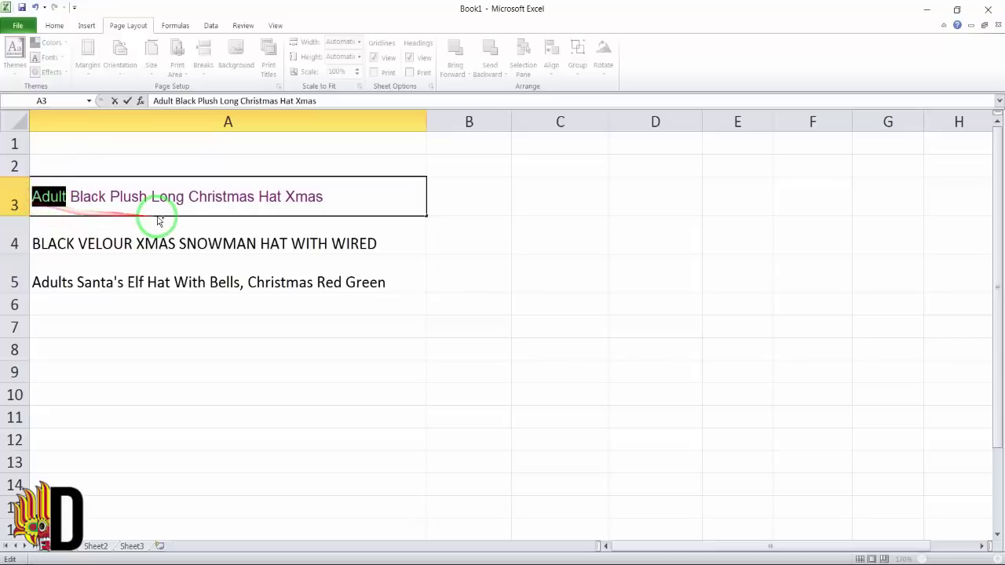
# - Copy the keywords "Adult" and "Black" from the title in A3 into cells B3 and C3
pyautogui.doubleClick(452, 191)
pyautogui.write('Adult')
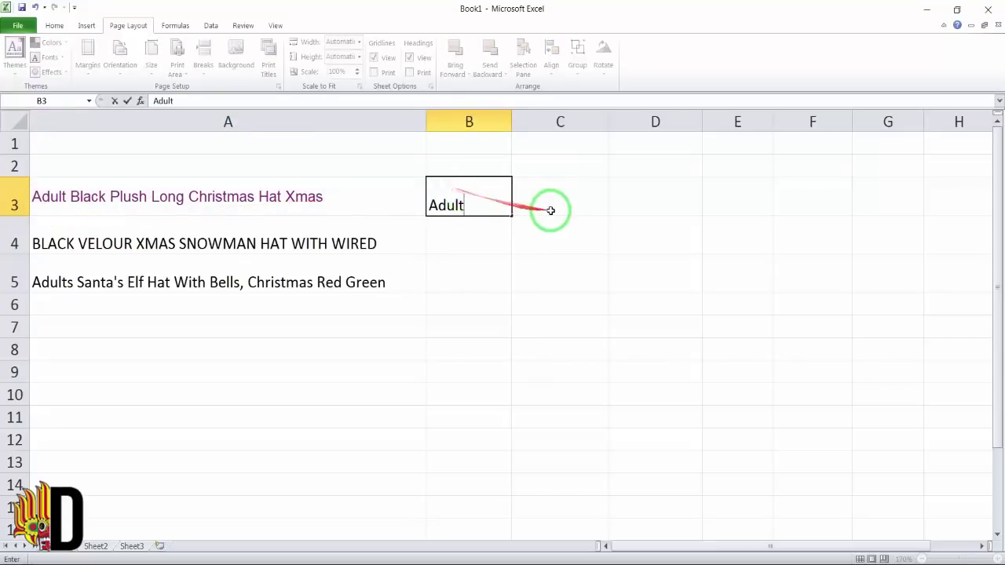
pyautogui.click(558, 207)
pyautogui.doubleClick(84, 196)
pyautogui.doubleClick(86, 196)
pyautogui.hotkey('ctrl', 'c')
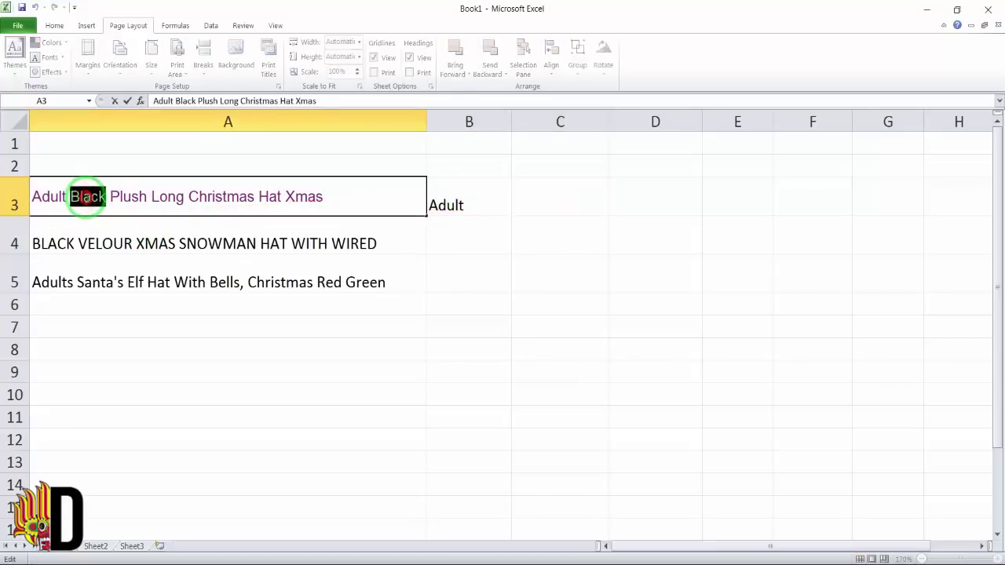
pyautogui.click(516, 205)
pyautogui.doubleClick(523, 196)
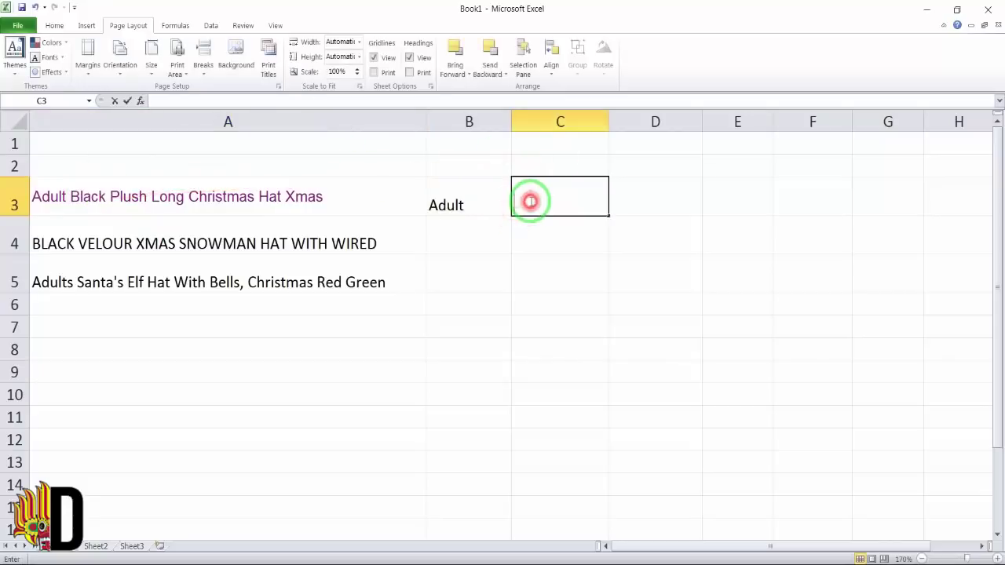
pyautogui.hotkey('ctrl', 'v')
pyautogui.click(680, 196)
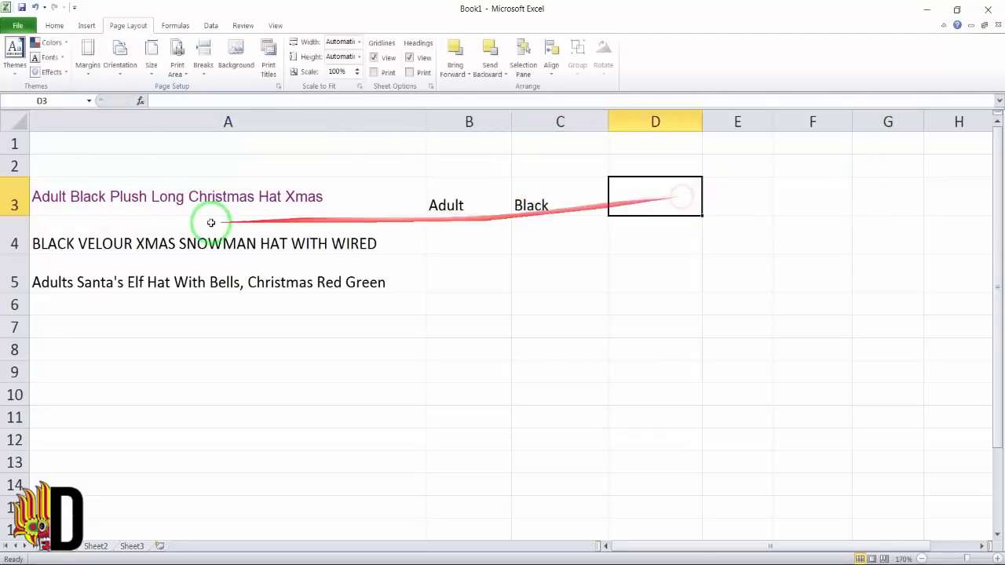
# - Copy the keywords "Plush" and "Christmas" from the title in A3 into cells D3 and E3
pyautogui.click(119, 196)
pyautogui.doubleClick(123, 197)
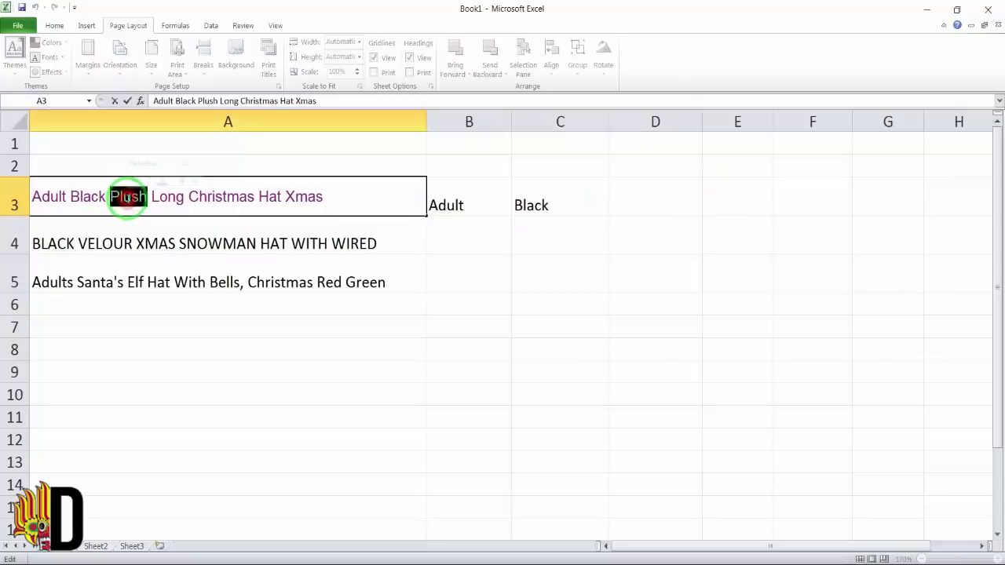
pyautogui.click(628, 197)
pyautogui.doubleClick(633, 204)
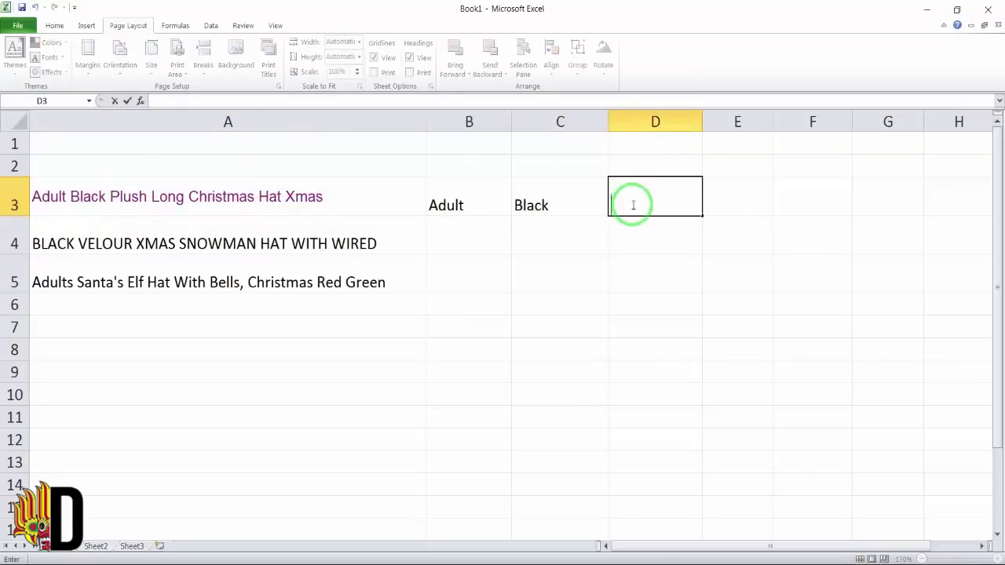
pyautogui.write('Plush')
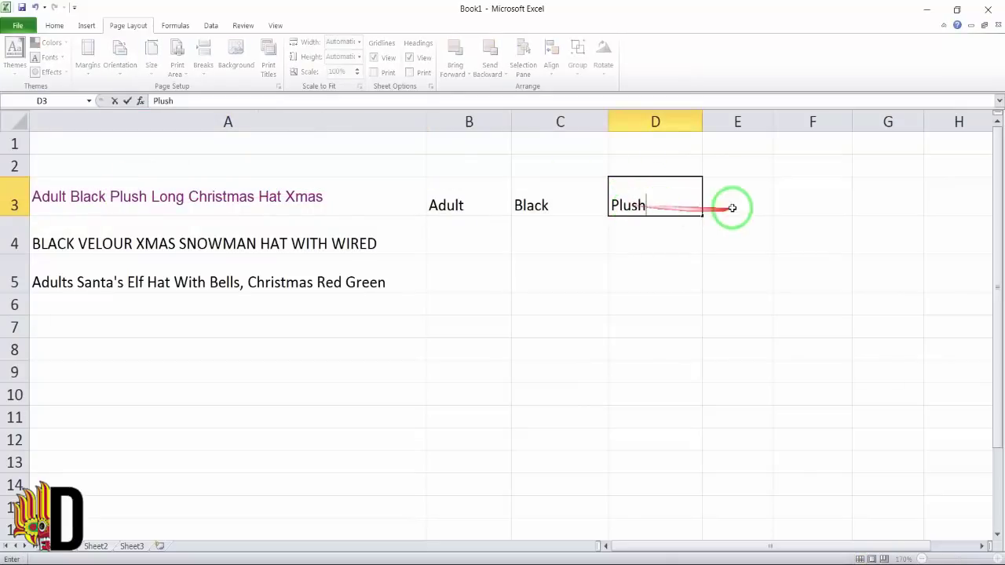
pyautogui.click(206, 199)
pyautogui.doubleClick(214, 196)
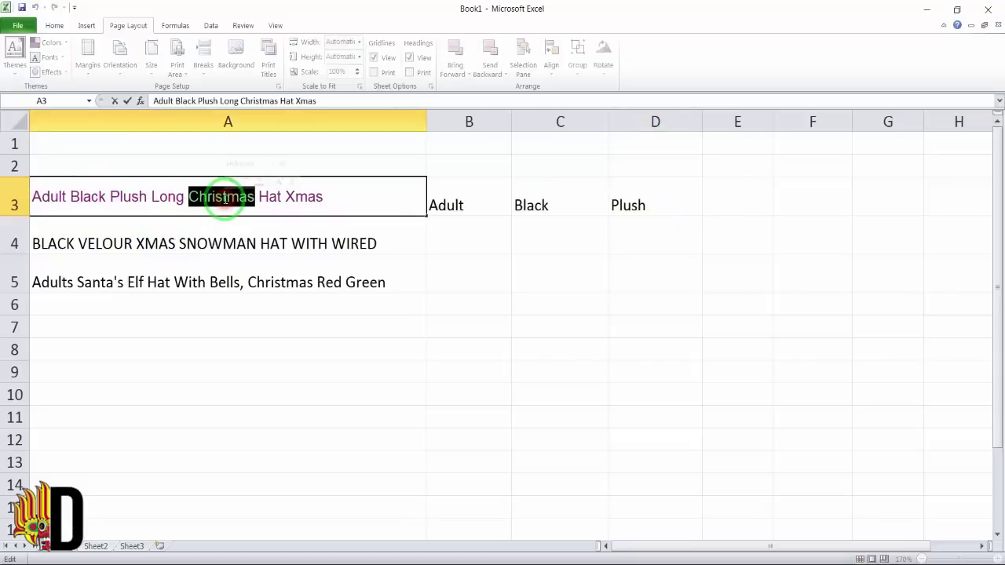
pyautogui.doubleClick(726, 201)
pyautogui.write('Christmas')
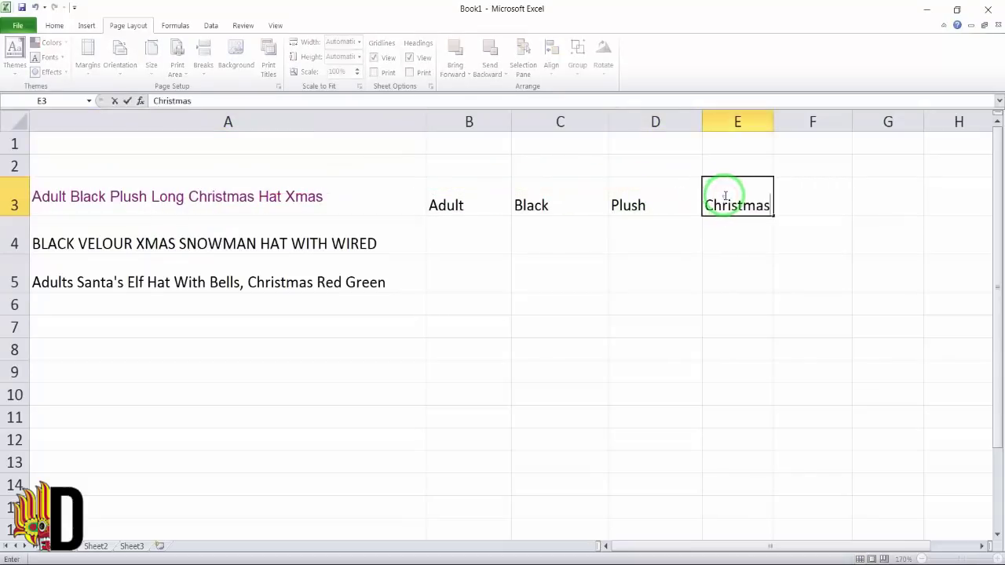
# - Copy the keywords "Hat" and "Xmas" from the title in A3 into cells F3 and G3
pyautogui.click(267, 197)
pyautogui.doubleClick(267, 197)
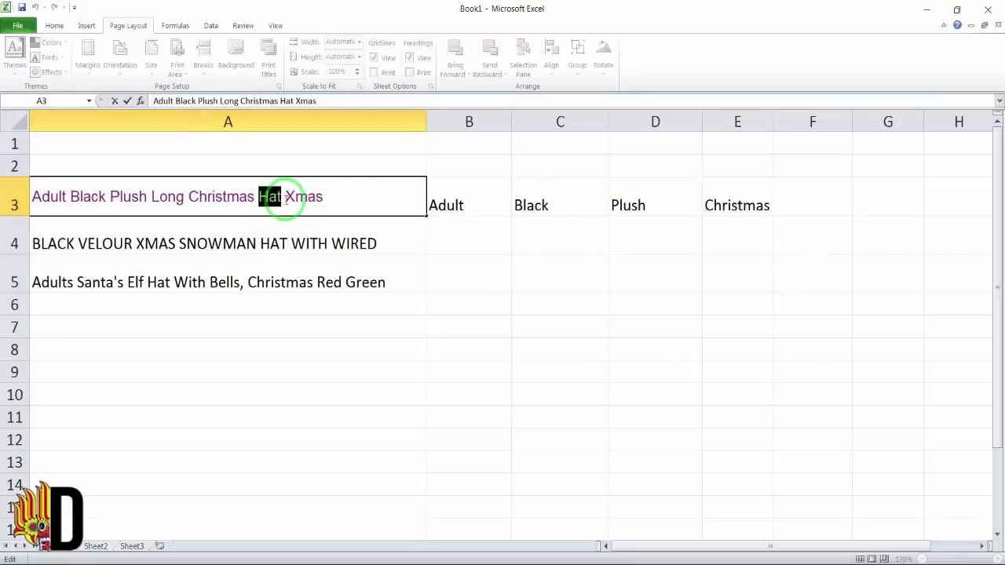
pyautogui.doubleClick(800, 193)
pyautogui.write('Hat')
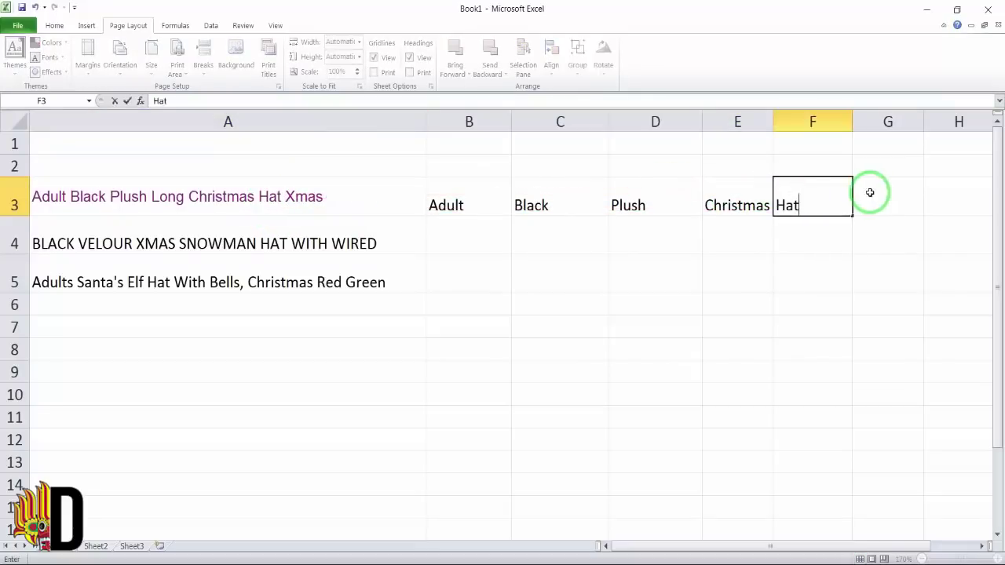
pyautogui.click(298, 195)
pyautogui.doubleClick(297, 196)
pyautogui.hotkey('ctrl', 'c')
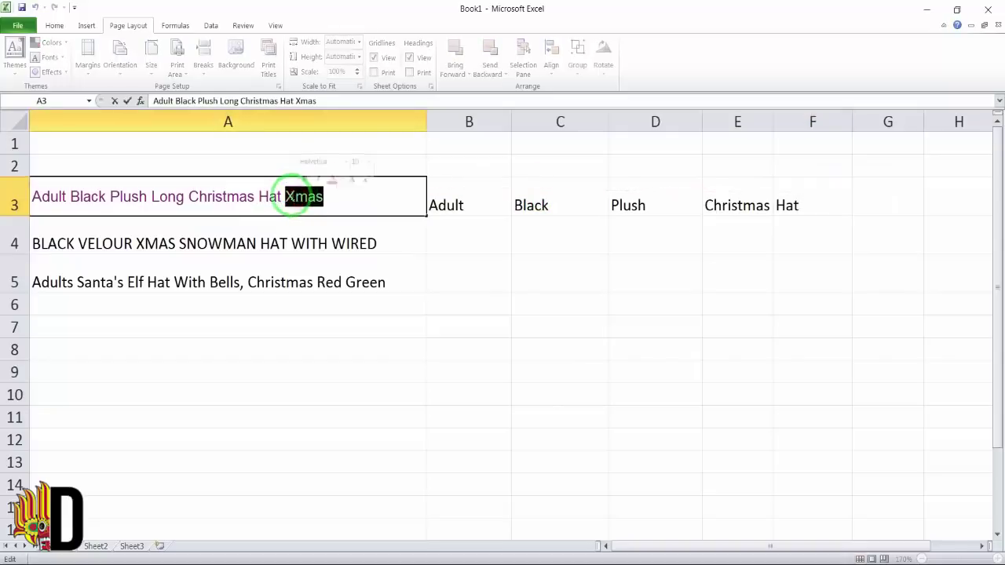
pyautogui.doubleClick(886, 197)
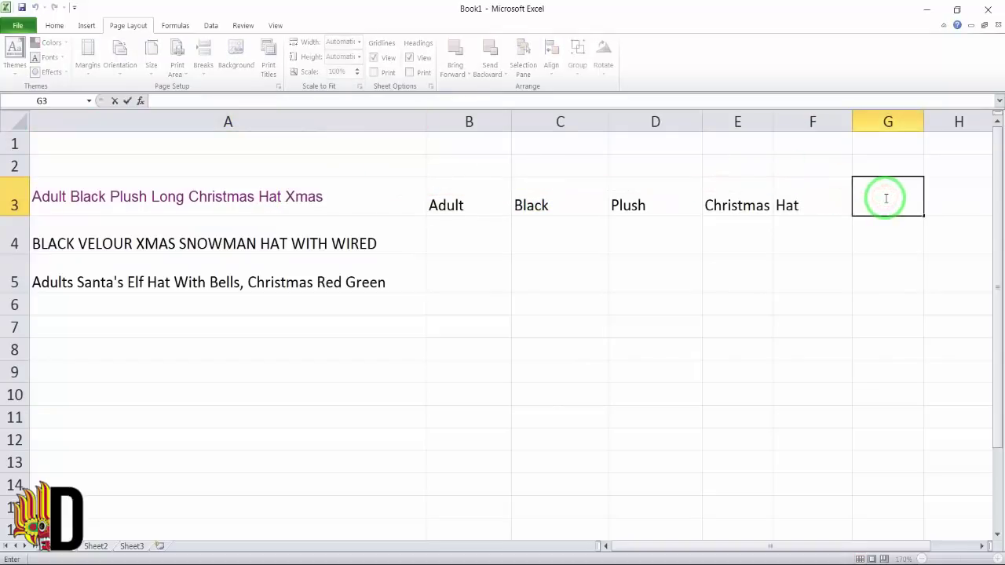
pyautogui.hotkey('ctrl', 'v')
pyautogui.click(475, 232)
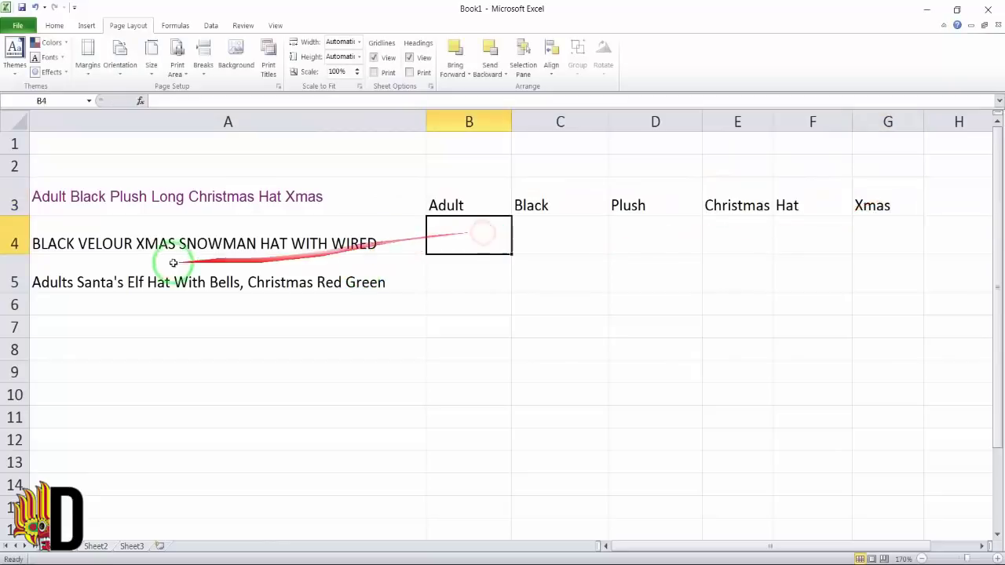
# - Copy the keywords "BLACK" and "VELOUR" from the title in A4 into cells B4 and C4
pyautogui.click(60, 244)
pyautogui.doubleClick(59, 242)
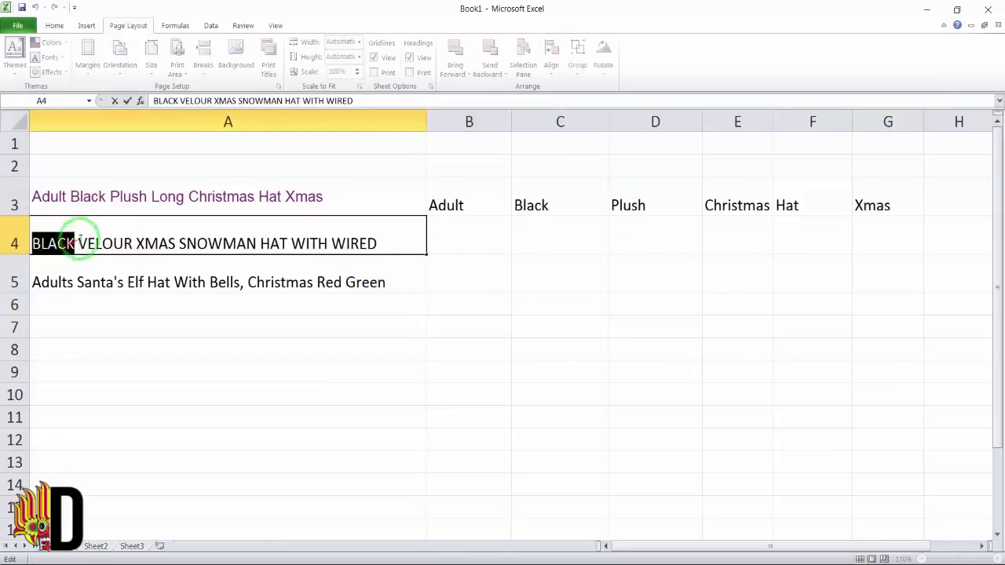
pyautogui.click(460, 228)
pyautogui.doubleClick(451, 231)
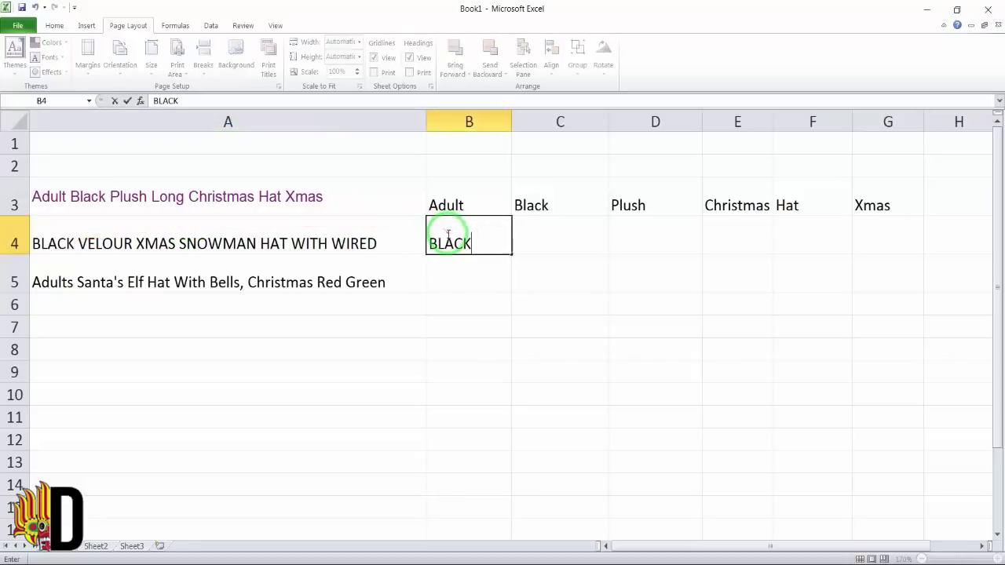
pyautogui.click(94, 244)
pyautogui.doubleClick(95, 244)
pyautogui.hotkey('ctrl', 'c')
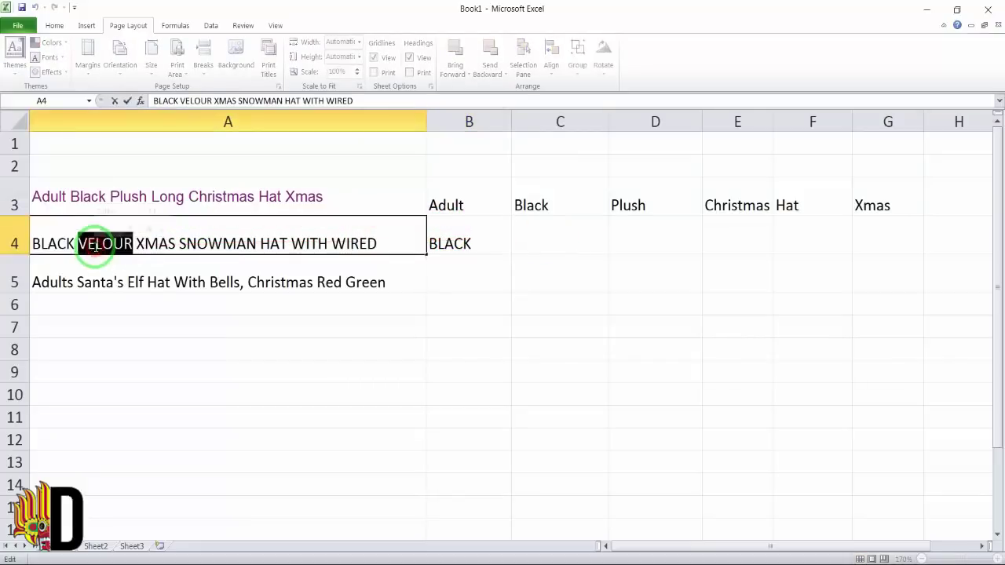
pyautogui.click(533, 233)
pyautogui.doubleClick(534, 235)
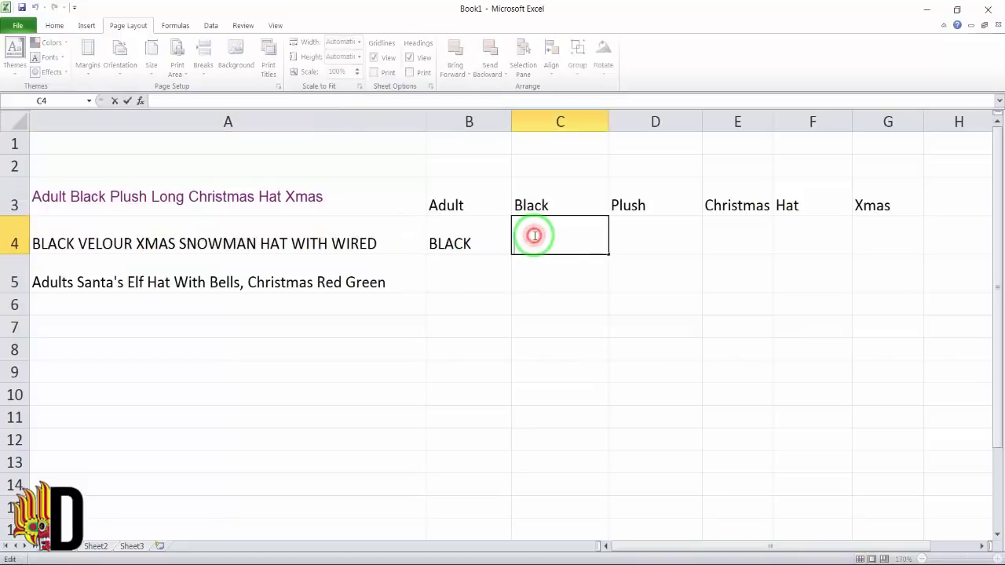
pyautogui.hotkey('ctrl', 'v')
pyautogui.click(142, 243)
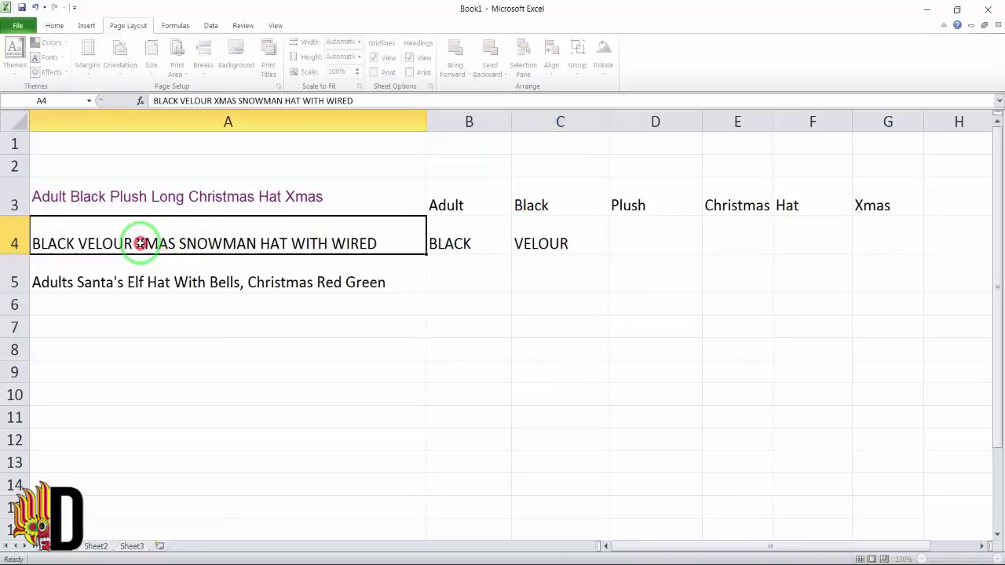
# - Copy the keywords "XMAS" and "SNOWMAN" from the title in A4 into cells D4 and E4
pyautogui.doubleClick(142, 244)
pyautogui.click(644, 240)
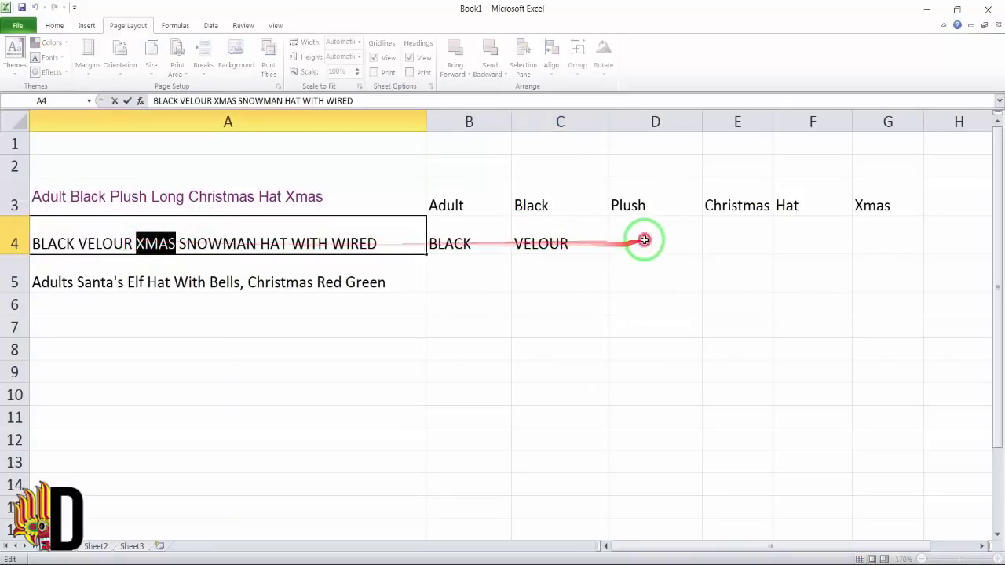
pyautogui.doubleClick(644, 240)
pyautogui.write('XMAS')
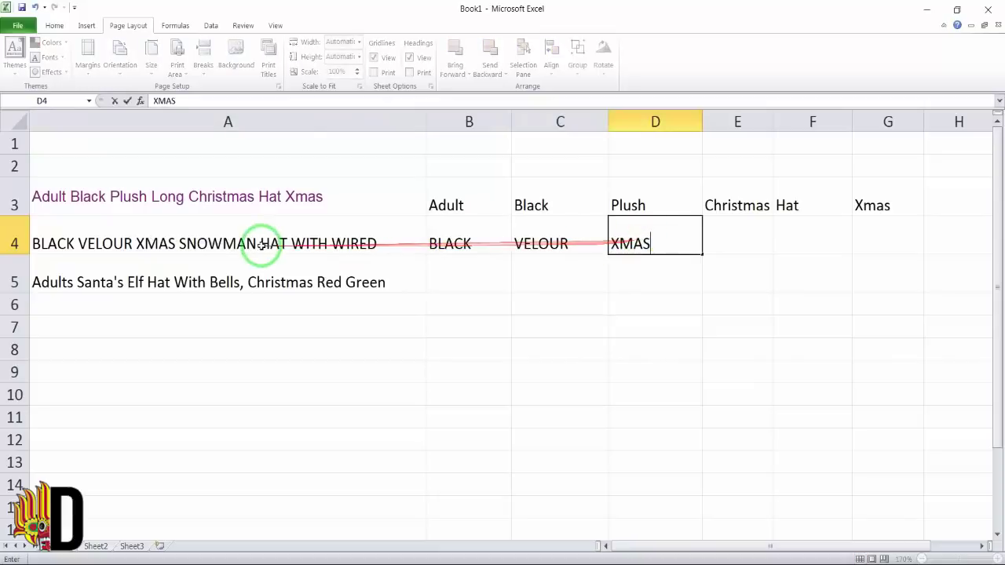
pyautogui.click(215, 243)
pyautogui.doubleClick(215, 244)
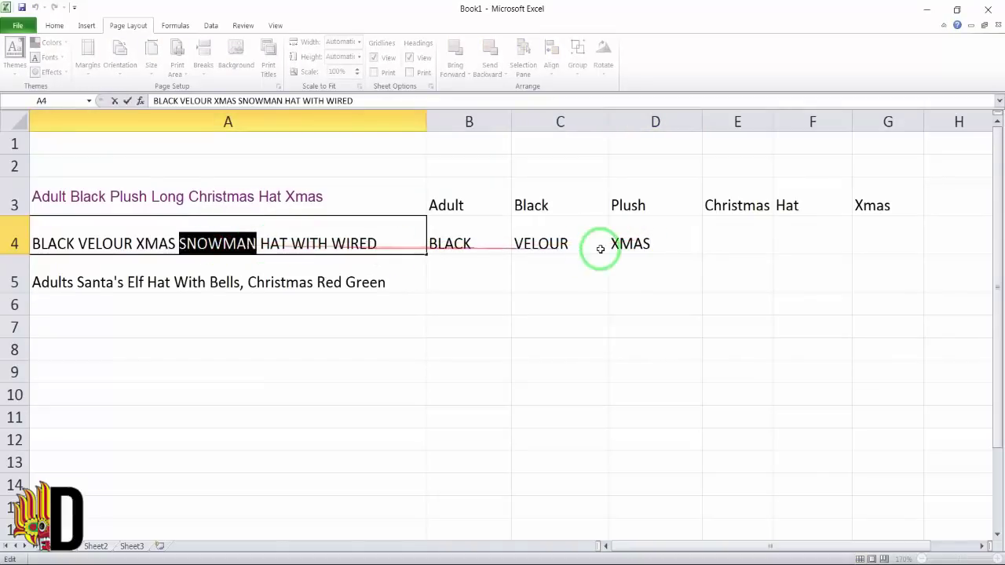
pyautogui.click(738, 239)
pyautogui.doubleClick(741, 241)
pyautogui.write('SNOWMAN')
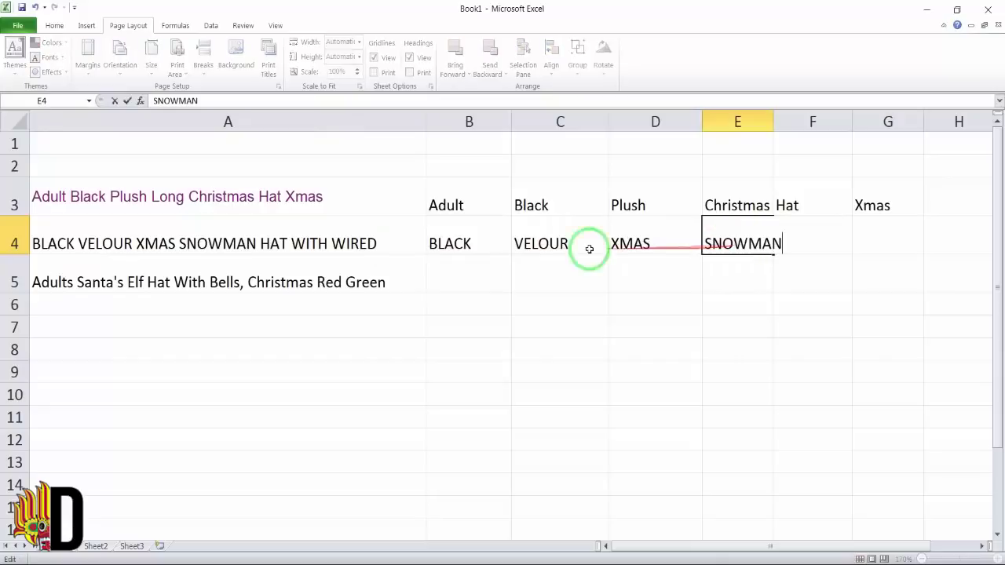
# - Copy the keyword "HAT" from the title in A4 into cell F4 and widen column E to fit its keywords
pyautogui.click(267, 243)
pyautogui.doubleClick(267, 243)
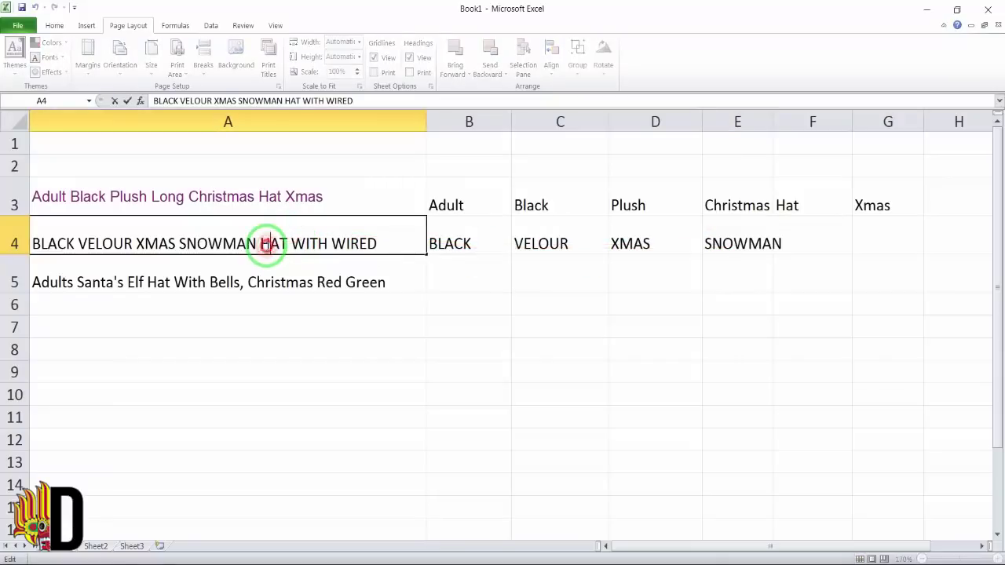
pyautogui.click(814, 234)
pyautogui.doubleClick(814, 239)
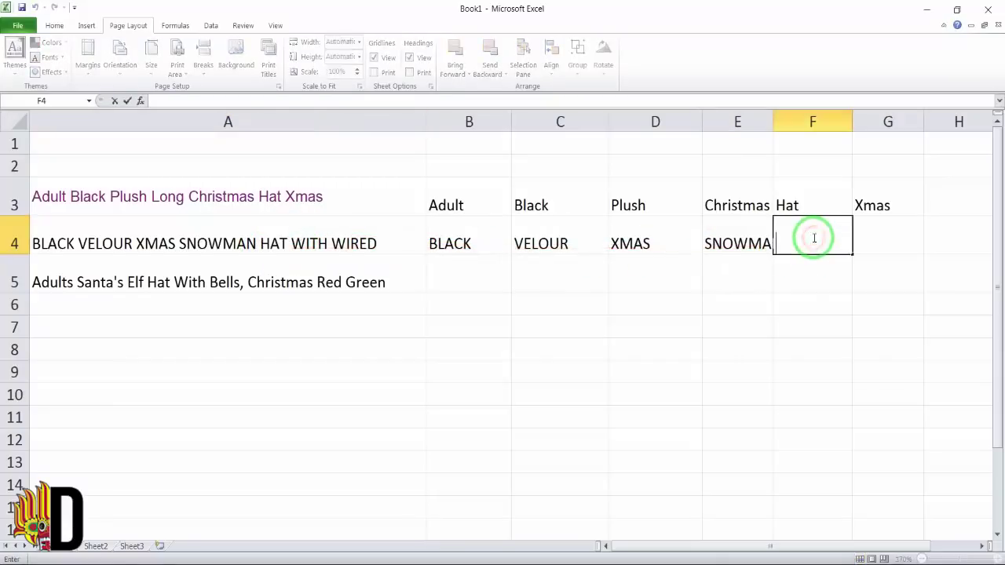
pyautogui.click(872, 287)
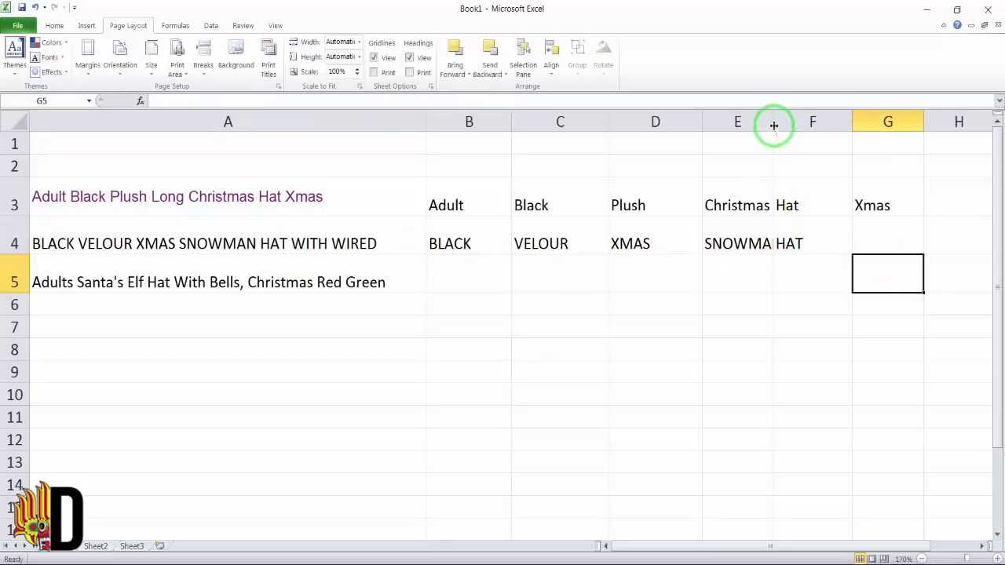
pyautogui.moveTo(773, 124); pyautogui.dragTo(786, 124)
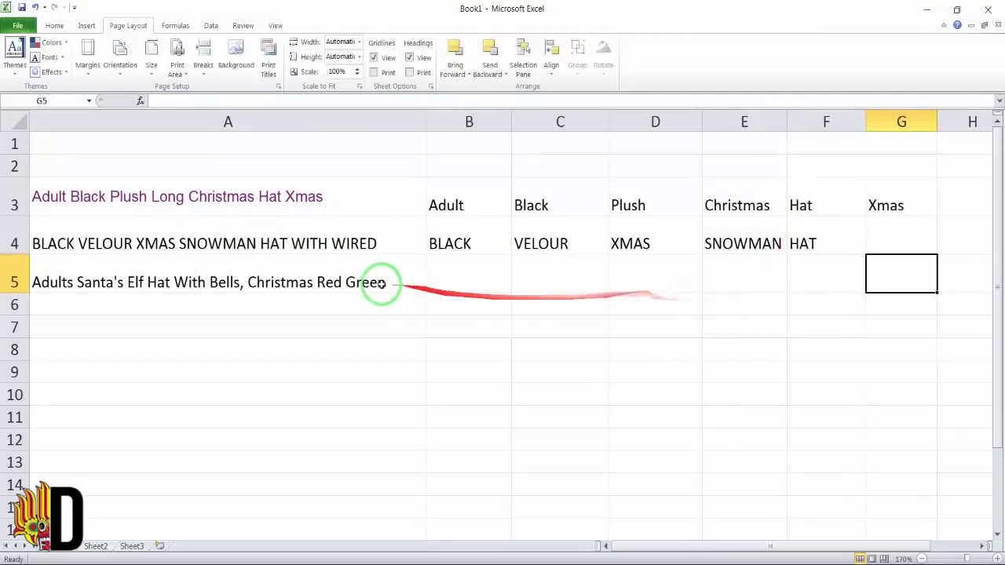
# - Copy the keywords "Adults" and "Santa's" from the title in A5 into cells B5 and C5
pyautogui.click(51, 284)
pyautogui.doubleClick(50, 283)
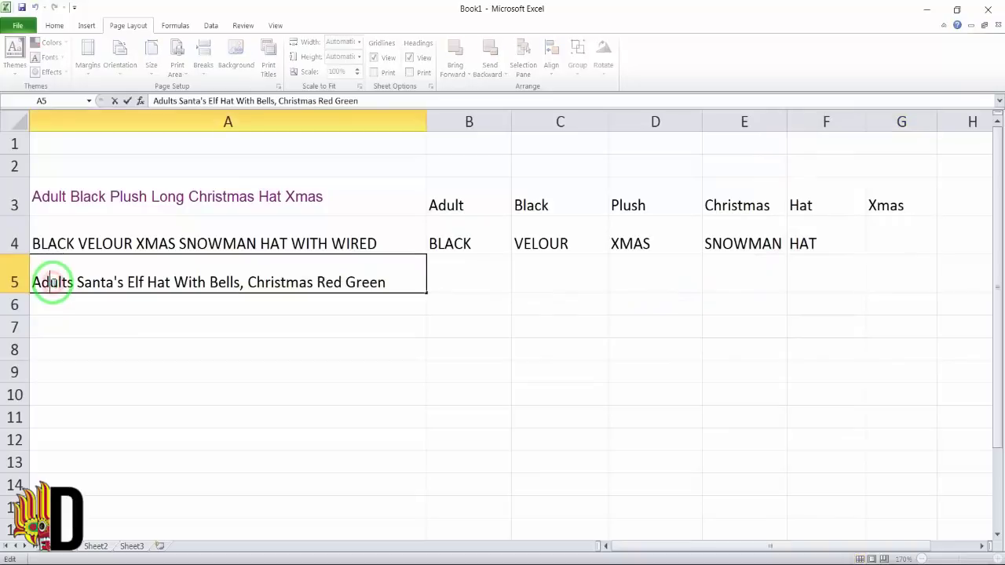
pyautogui.click(478, 273)
pyautogui.write('Adults')
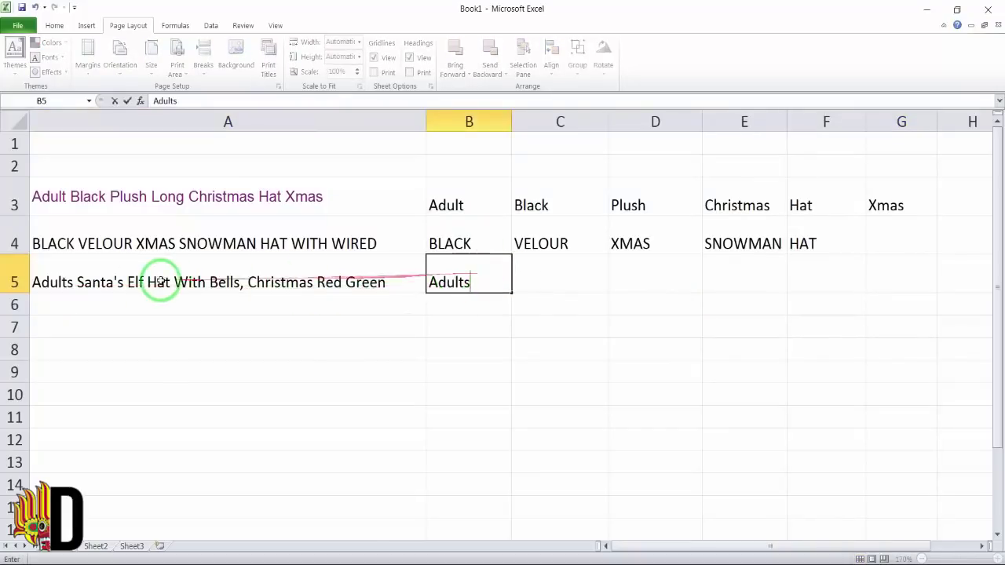
pyautogui.click(101, 284)
pyautogui.doubleClick(100, 284)
pyautogui.hotkey('ctrl', 'c')
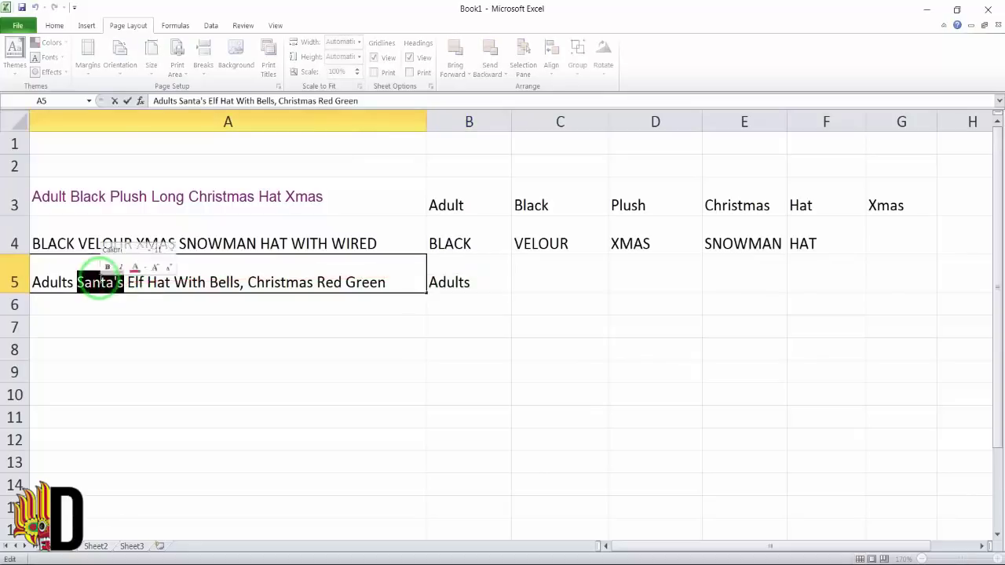
pyautogui.click(554, 260)
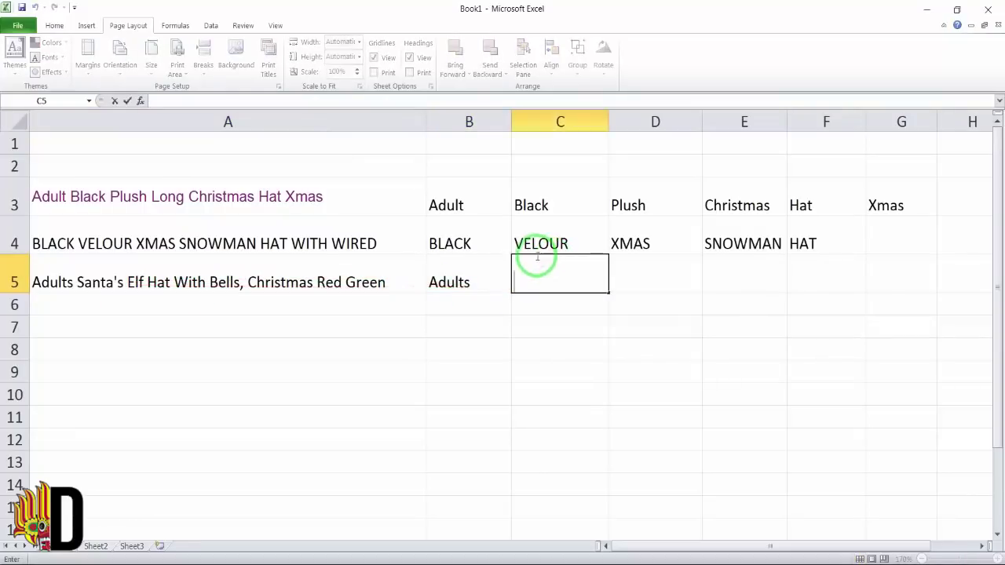
pyautogui.hotkey('ctrl', 'v')
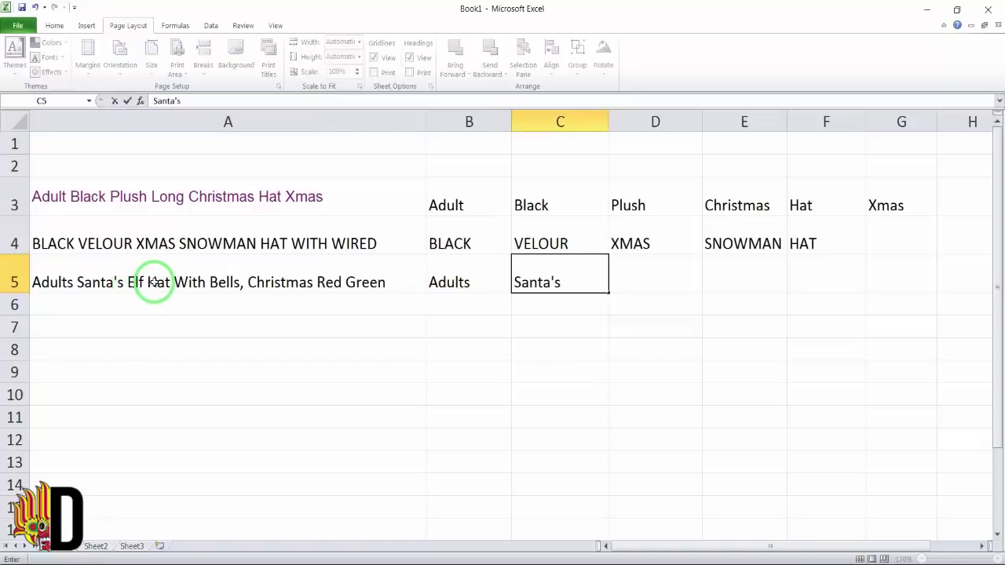
# - Copy the keywords "Hat" and "Christmas" from the title in A5 into cells F5 and E5
pyautogui.click(155, 282)
pyautogui.doubleClick(157, 283)
pyautogui.hotkey('ctrl', 'c')
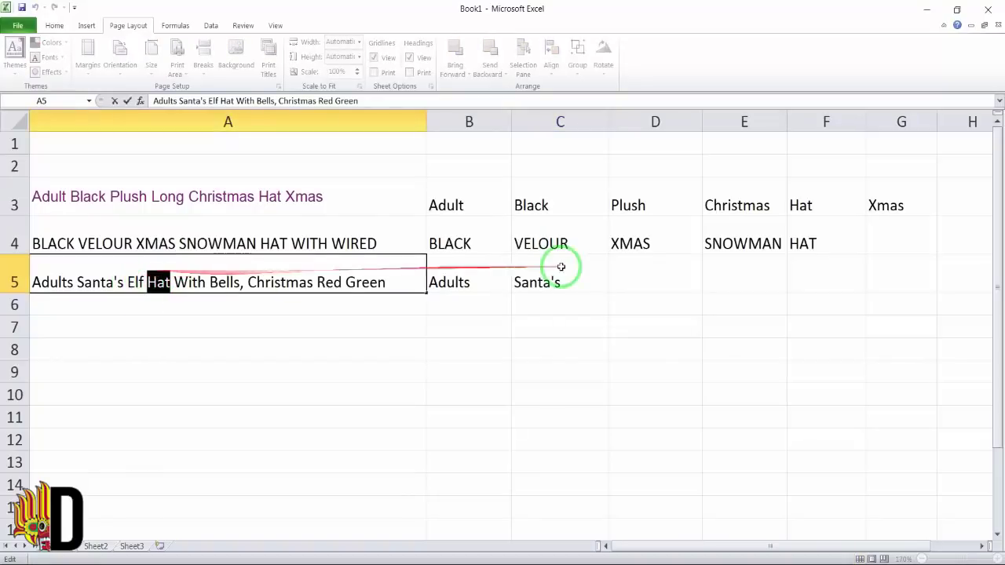
pyautogui.click(649, 271)
pyautogui.click(840, 275)
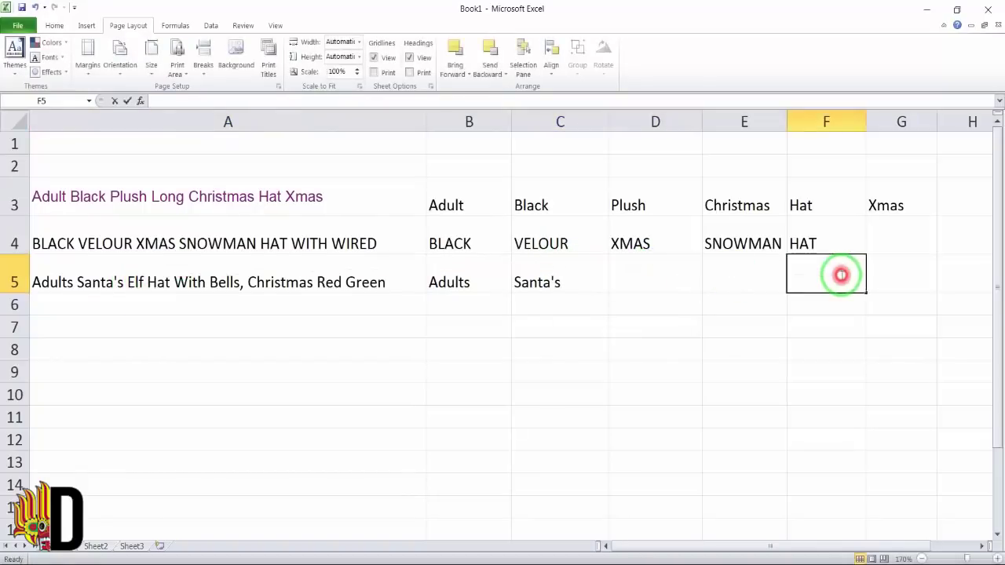
pyautogui.hotkey('ctrl', 'v')
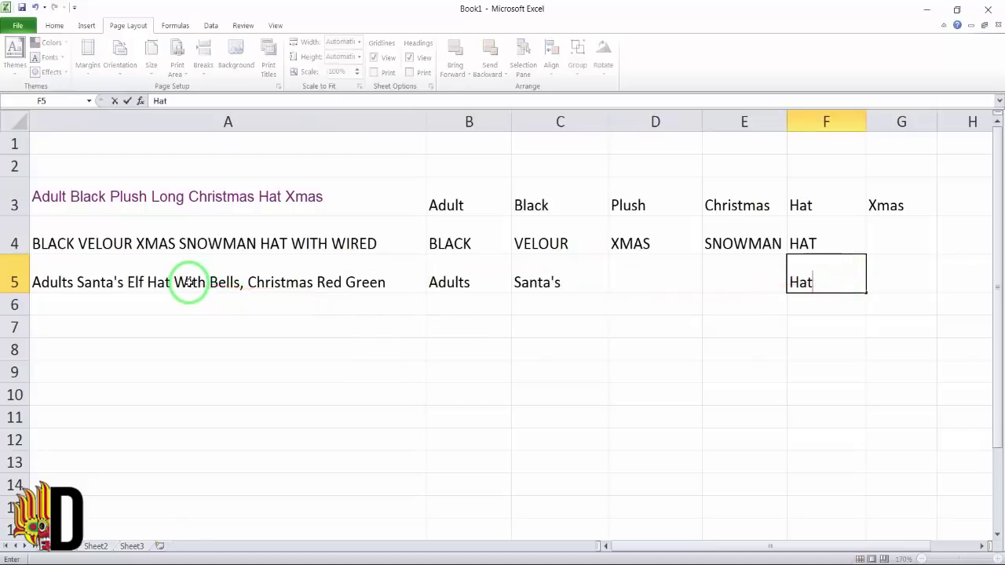
pyautogui.click(274, 285)
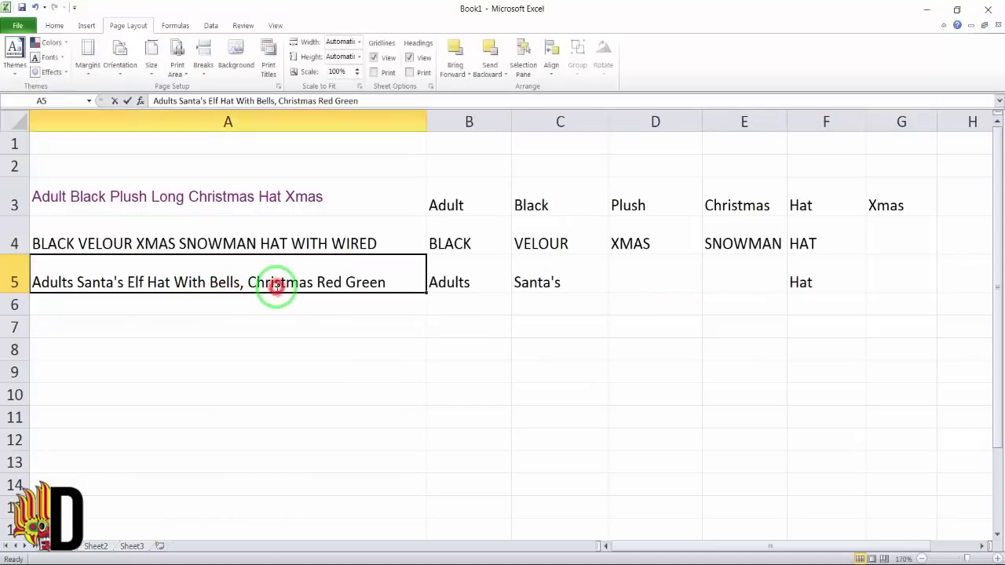
pyautogui.doubleClick(276, 284)
pyautogui.doubleClick(279, 284)
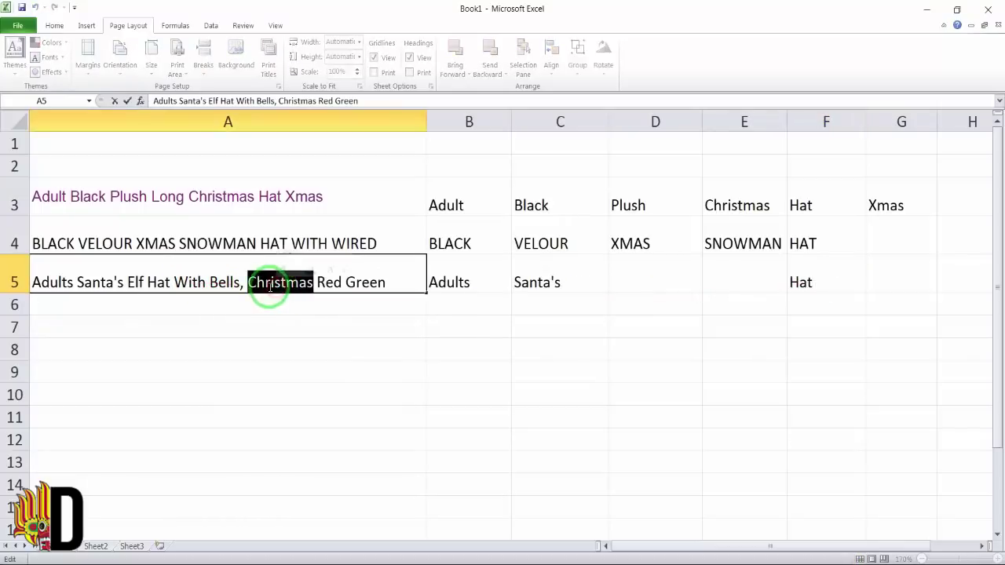
pyautogui.doubleClick(742, 278)
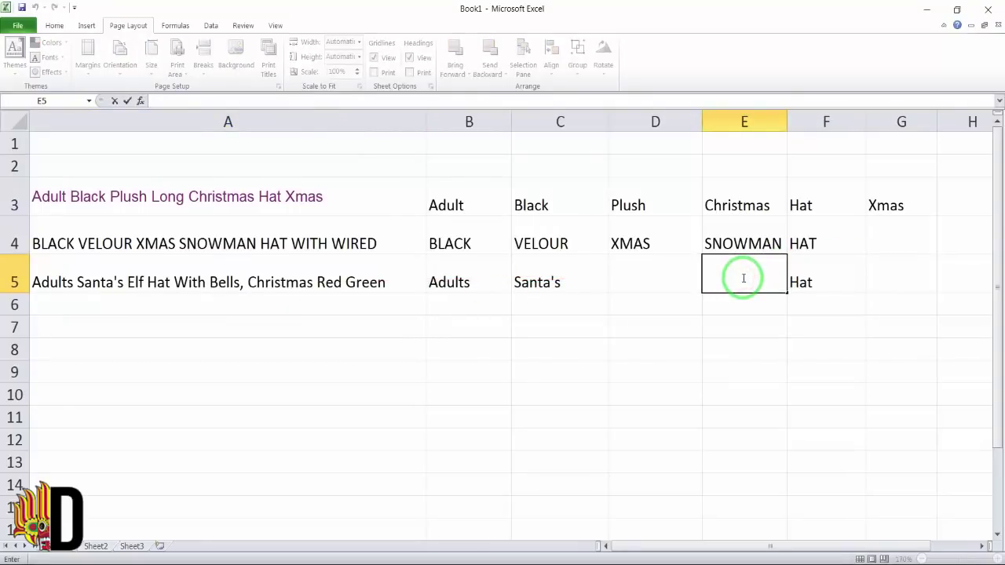
pyautogui.click(552, 392)
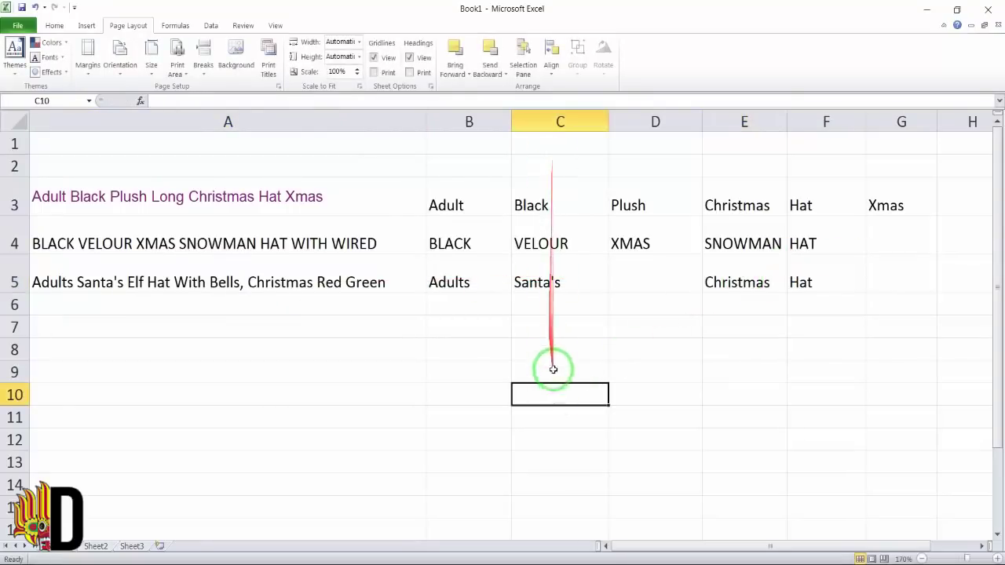
# - Review the keyword block B3:G5 and compare "Adult" in B3 with "Adults" in B5
pyautogui.moveTo(431, 205); pyautogui.dragTo(879, 265)
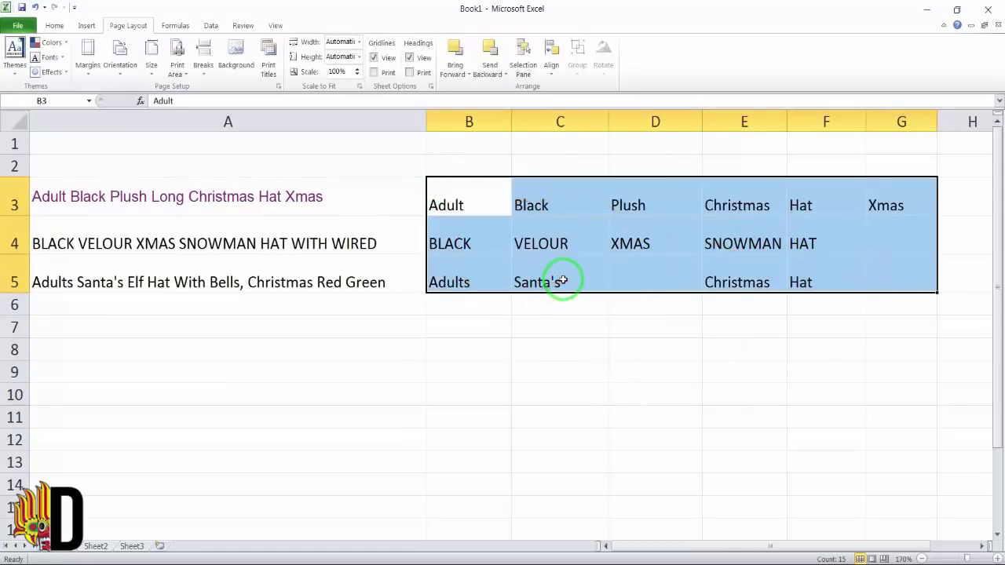
pyautogui.click(466, 203)
pyautogui.click(460, 282)
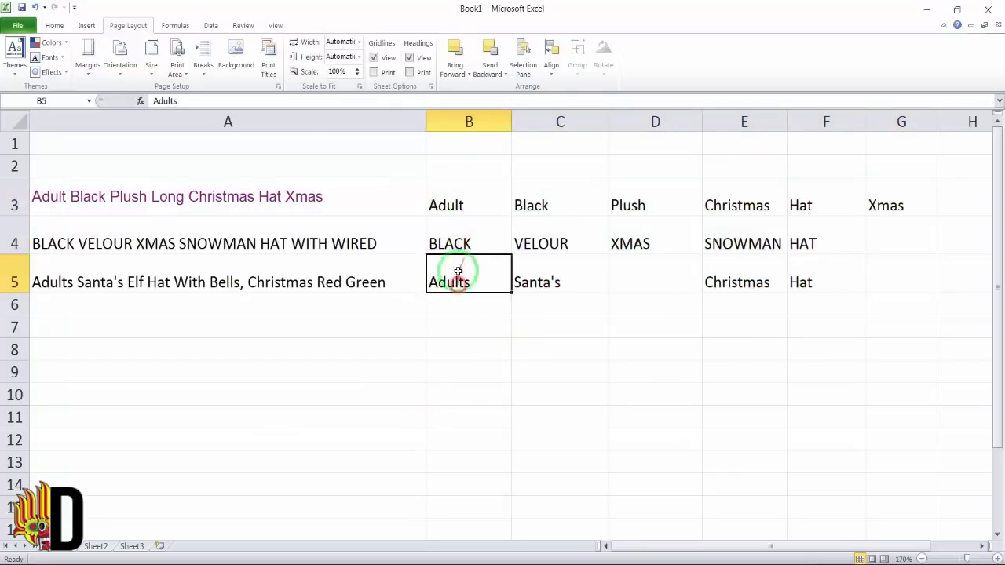
pyautogui.click(458, 205)
pyautogui.click(448, 284)
pyautogui.click(448, 198)
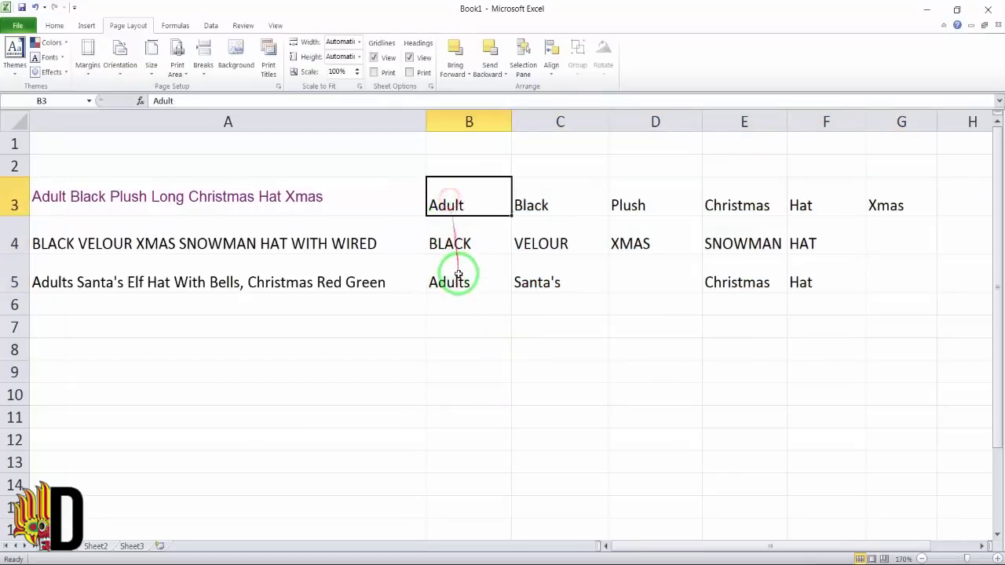
pyautogui.click(458, 275)
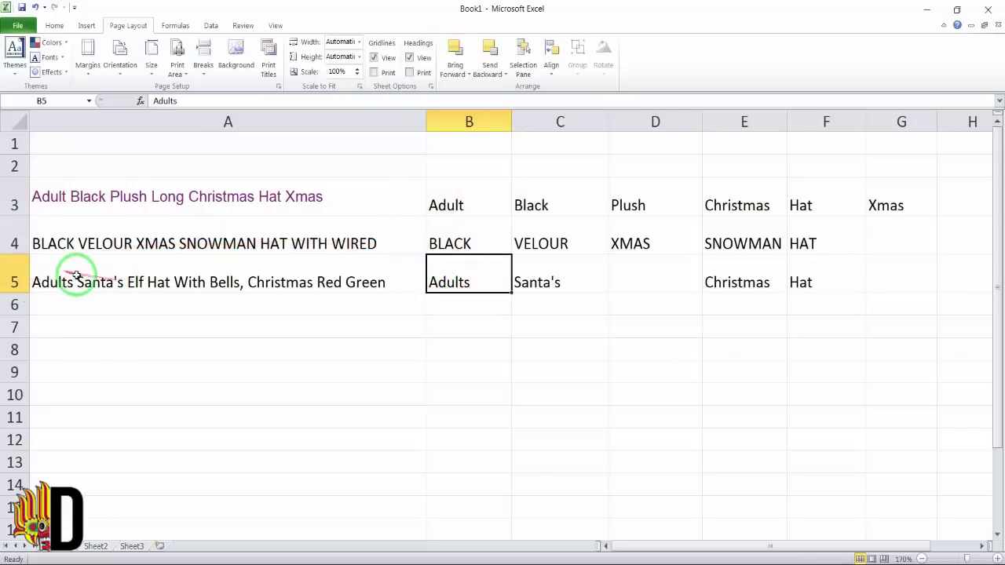
pyautogui.click(446, 241)
pyautogui.click(452, 279)
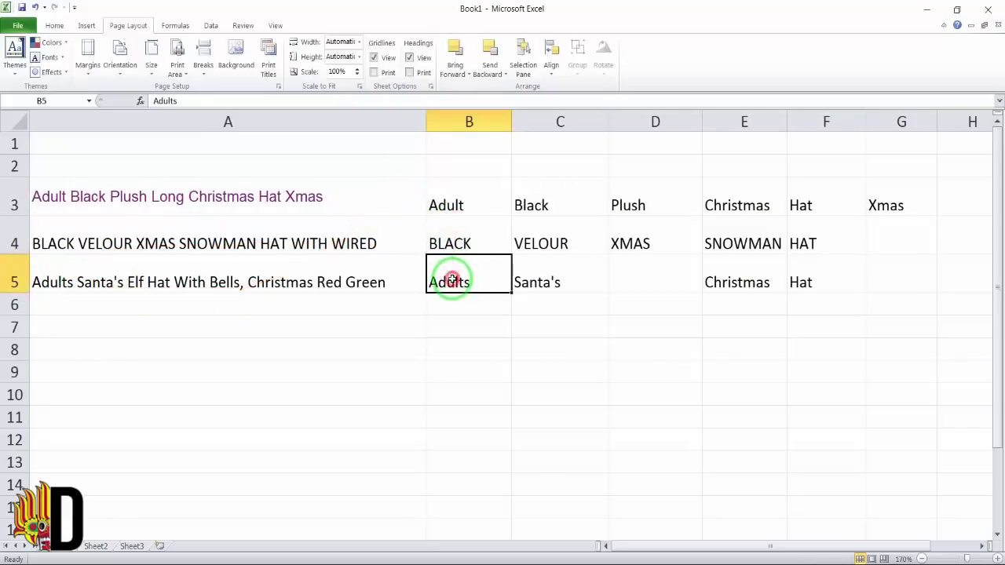
pyautogui.click(448, 204)
pyautogui.click(455, 276)
pyautogui.click(446, 206)
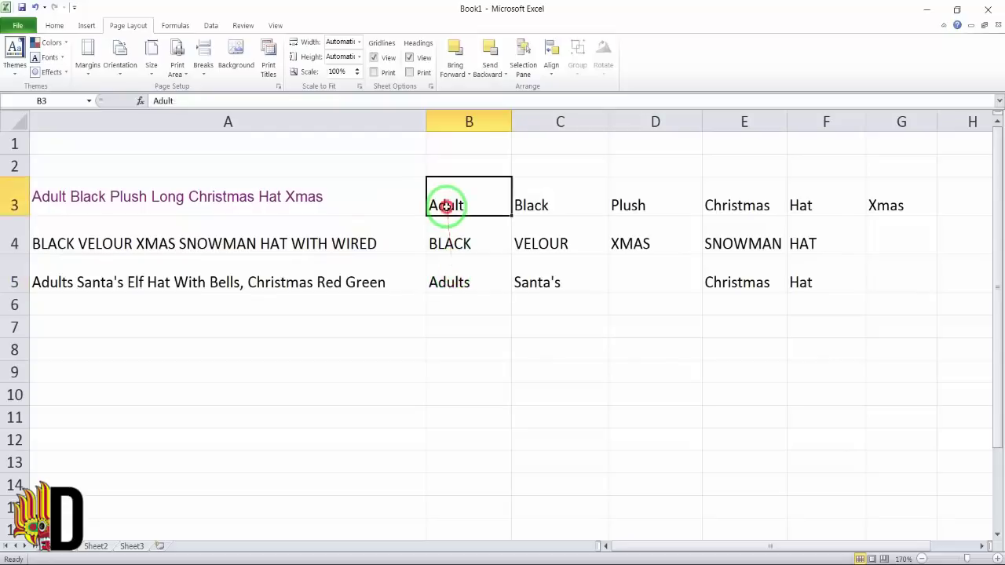
pyautogui.click(444, 284)
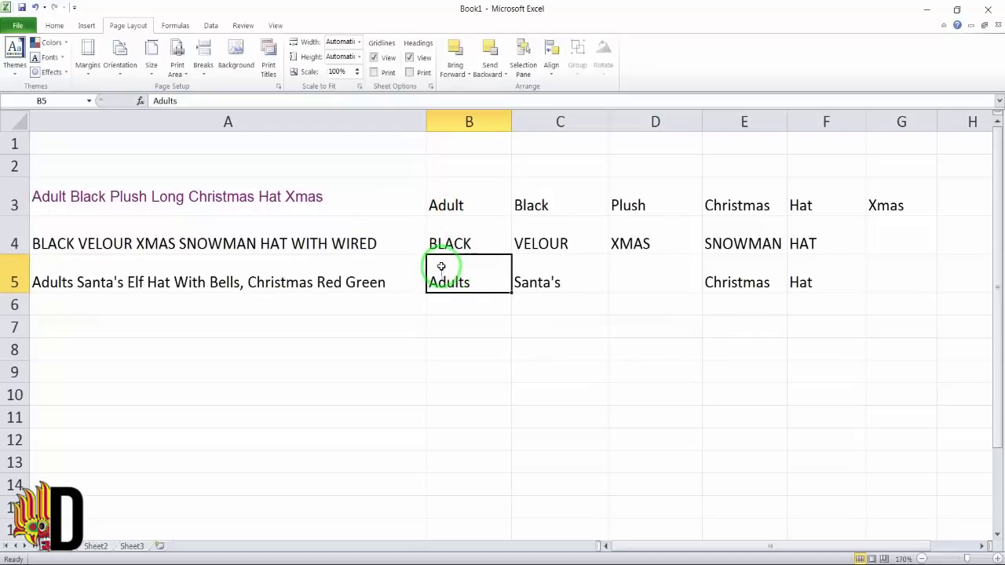
pyautogui.click(454, 205)
pyautogui.click(446, 275)
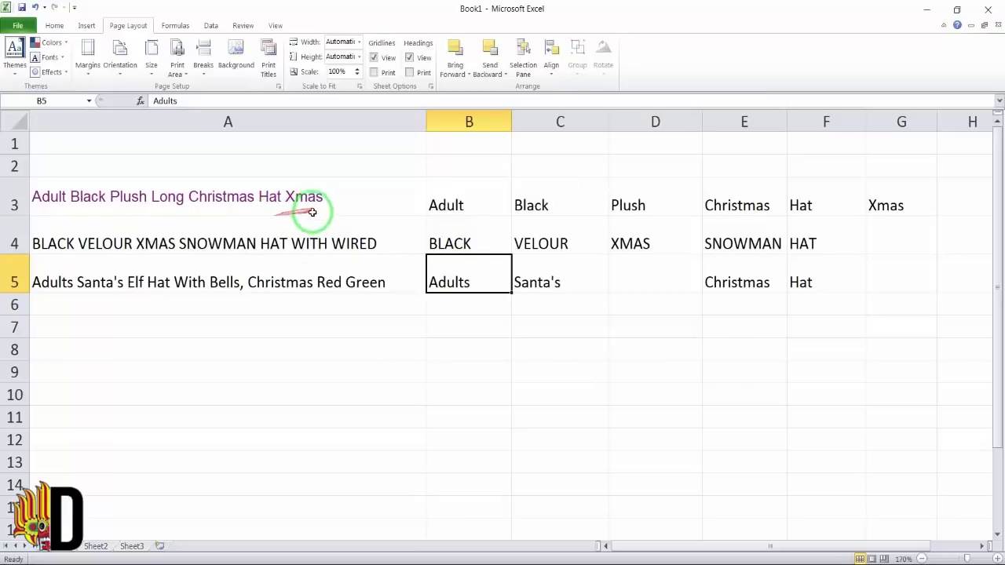
pyautogui.click(471, 205)
pyautogui.click(474, 269)
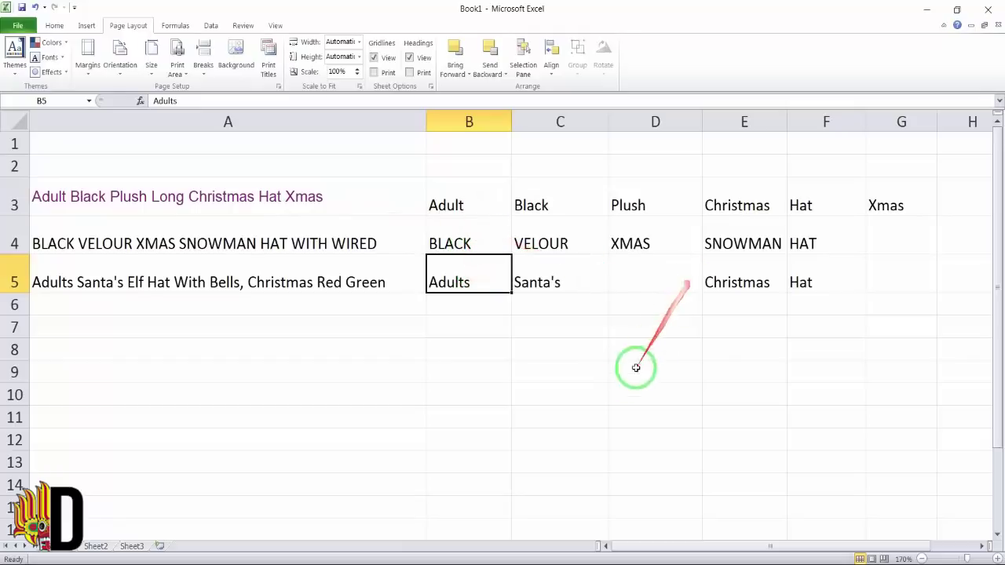
# - Compare the keyword "BLACK" in B4 with "Black" in C3, and "XMAS" in D4 with "Xmas" in G3
pyautogui.click(456, 243)
pyautogui.click(529, 205)
pyautogui.click(438, 243)
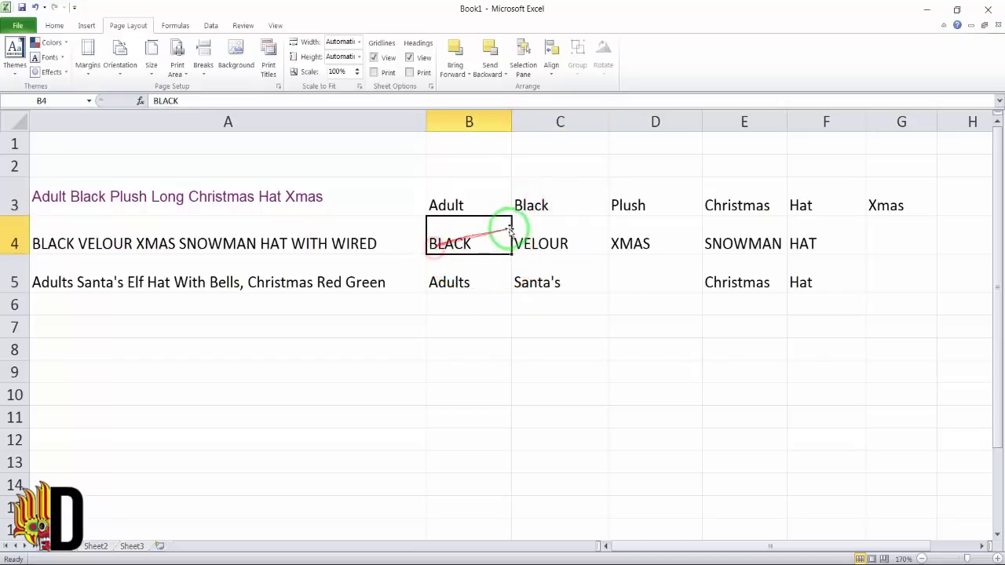
pyautogui.click(544, 203)
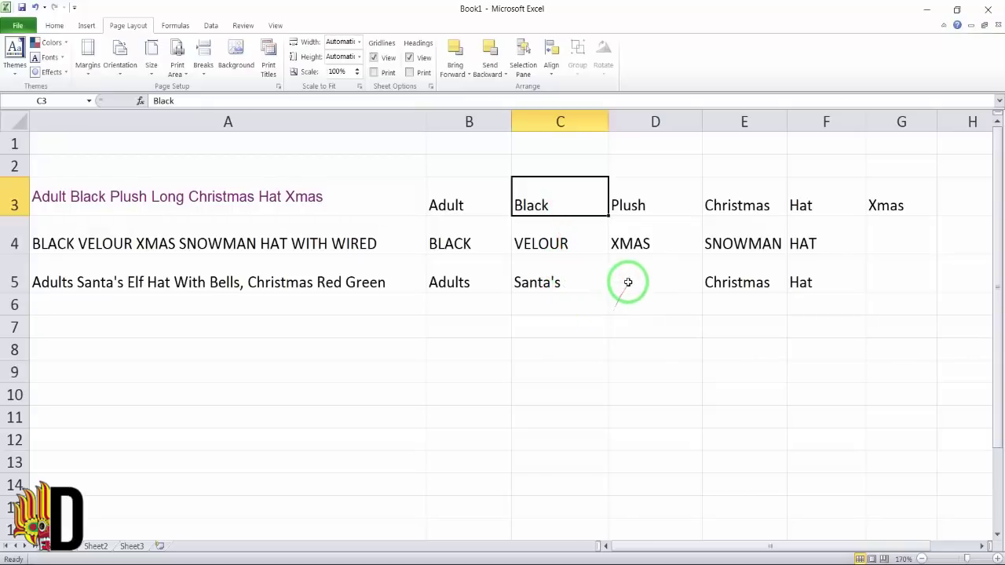
pyautogui.click(631, 238)
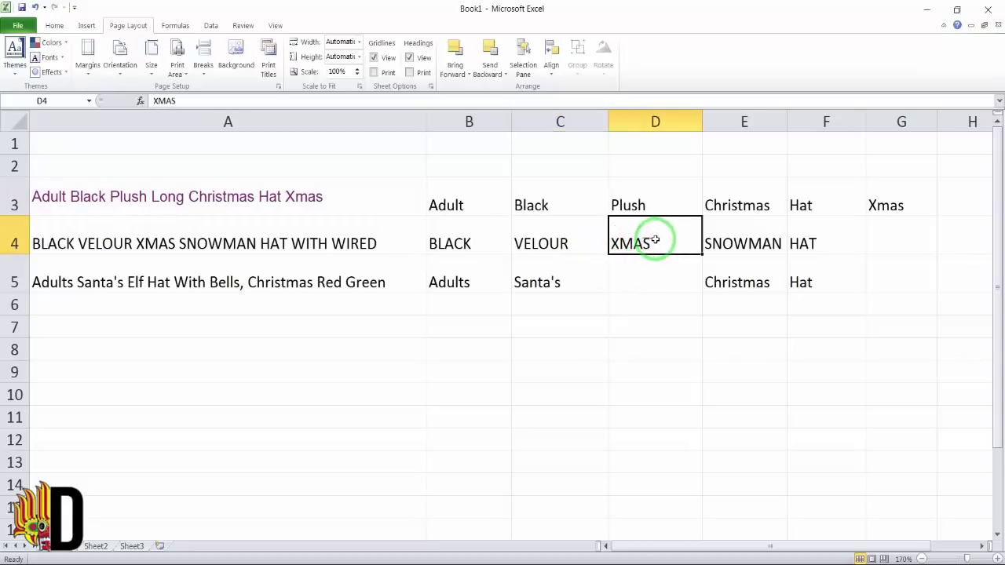
pyautogui.click(891, 202)
pyautogui.click(664, 240)
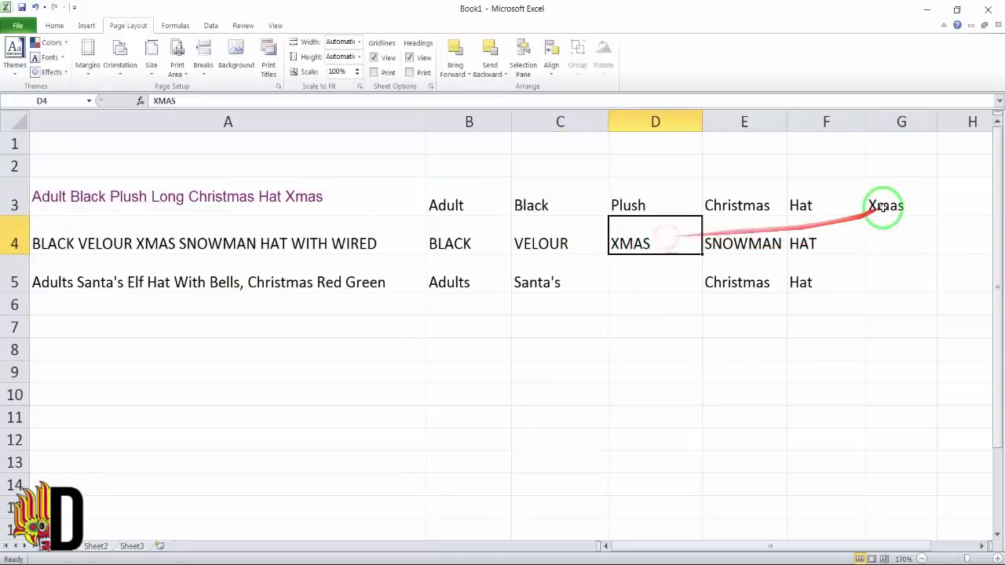
pyautogui.click(882, 206)
# - Compare the keyword "Christmas" in E3 and E5, and the "Hat" keywords across F3:F5
pyautogui.click(723, 209)
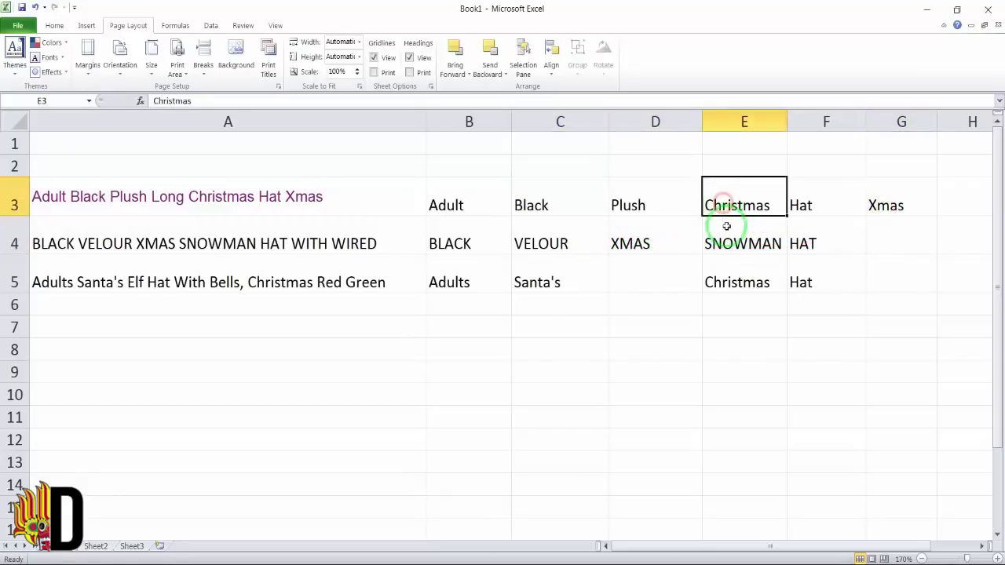
pyautogui.click(730, 278)
pyautogui.click(815, 196)
pyautogui.moveTo(815, 192); pyautogui.dragTo(814, 264)
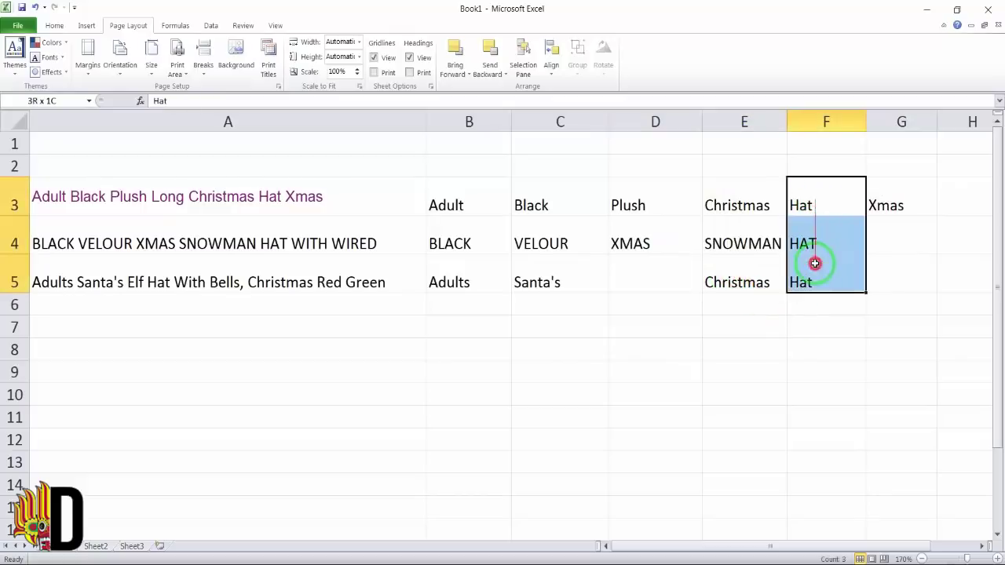
# - Examine the adjacent keywords "Christmas" and "Hat" in E5:F5 as a combined phrase
pyautogui.click(579, 343)
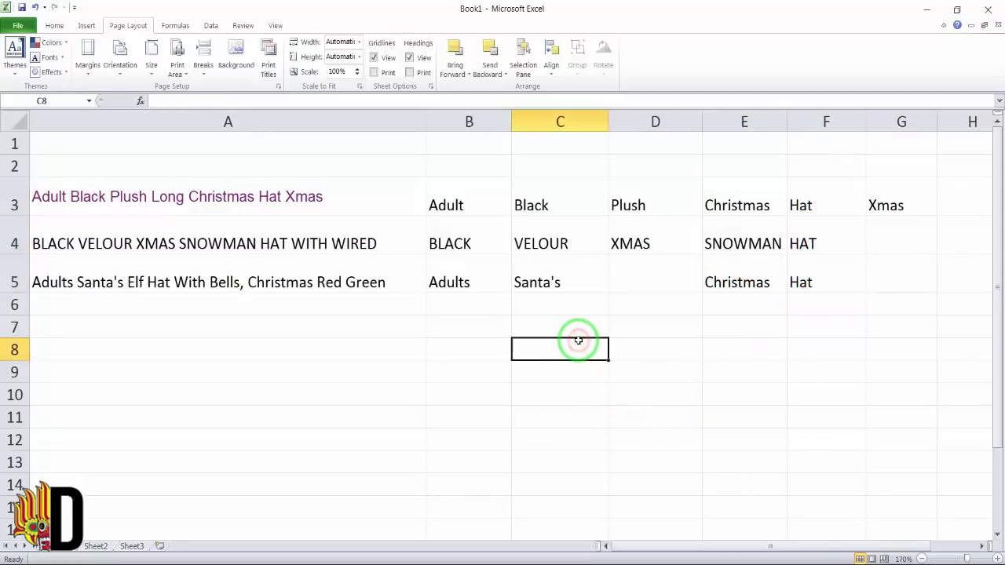
pyautogui.moveTo(743, 281); pyautogui.dragTo(798, 282)
pyautogui.click(644, 349)
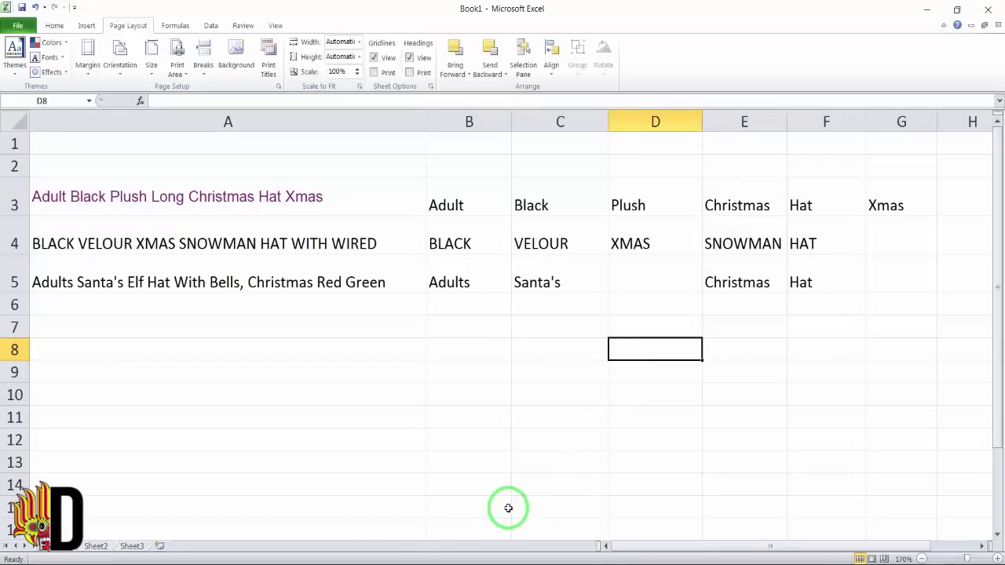
# - Compare the keywords "XMAS" in D4 and "Xmas" in G3 with "Christmas" in E5 and E3
pyautogui.click(639, 248)
pyautogui.click(897, 200)
pyautogui.click(736, 282)
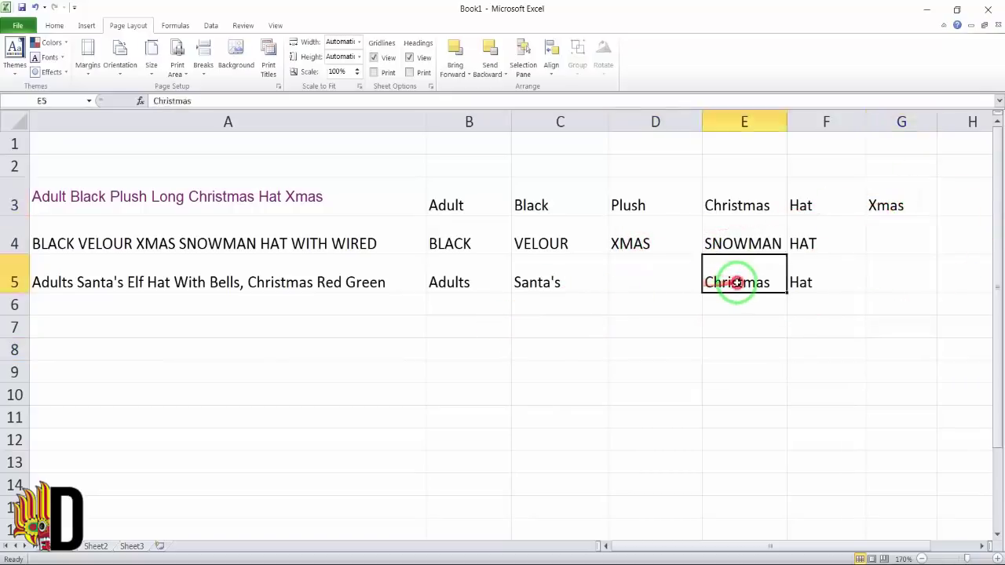
pyautogui.click(727, 204)
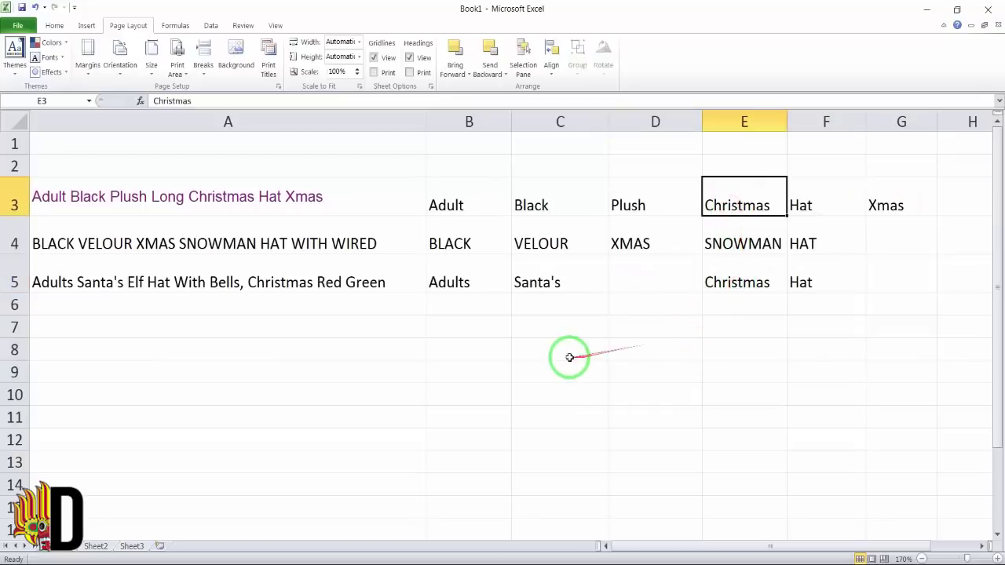
pyautogui.click(621, 351)
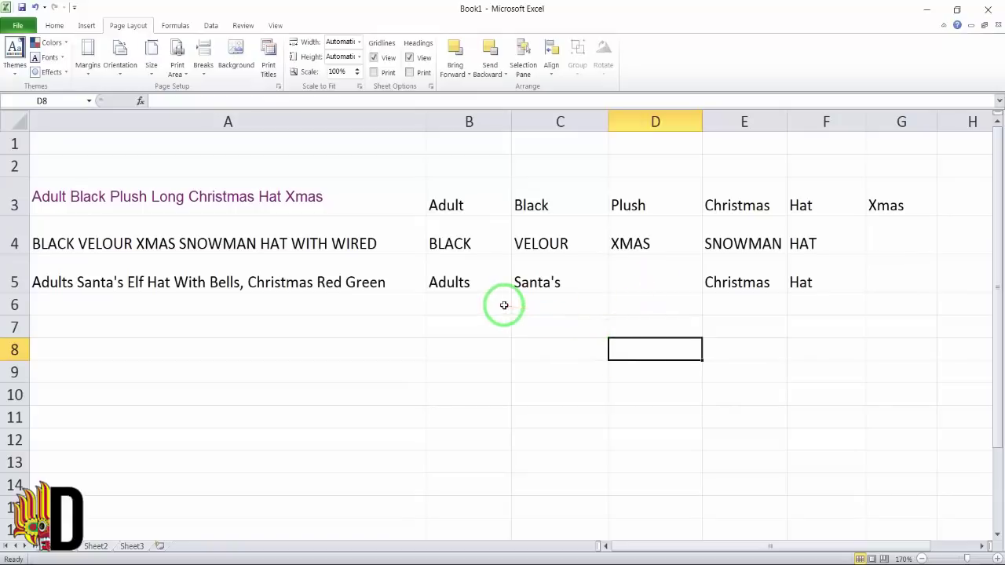
pyautogui.click(392, 351)
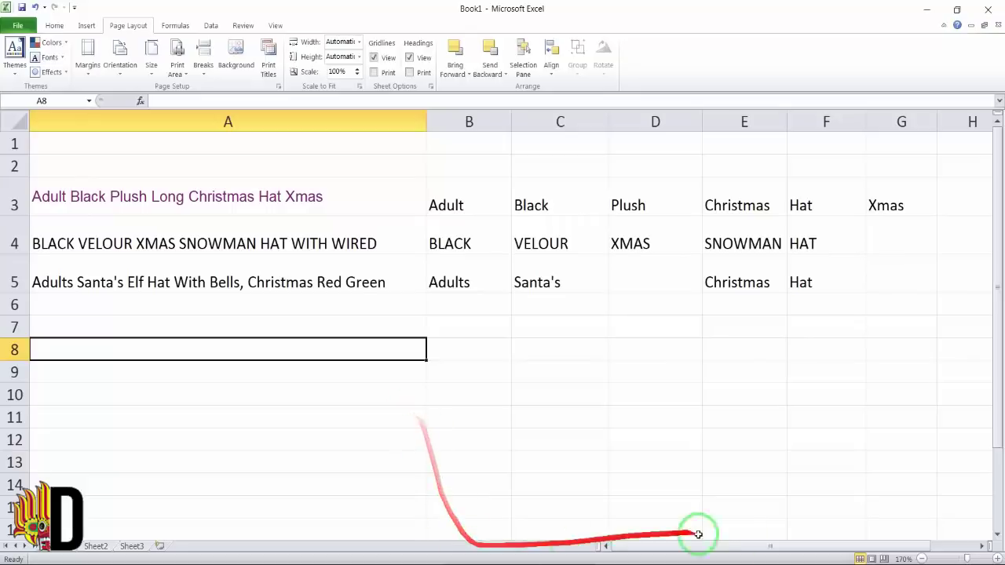
# - Switch to the eBay results for "christams hat" in the browser and return to the start of the listings
pyautogui.click(859, 564)
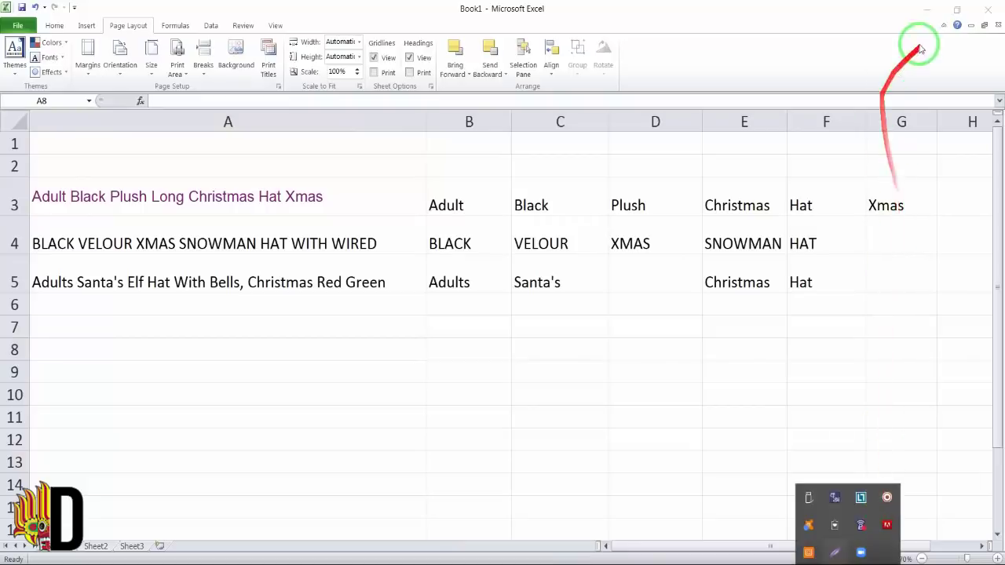
pyautogui.click(927, 11)
pyautogui.scroll(10, 731, 135)
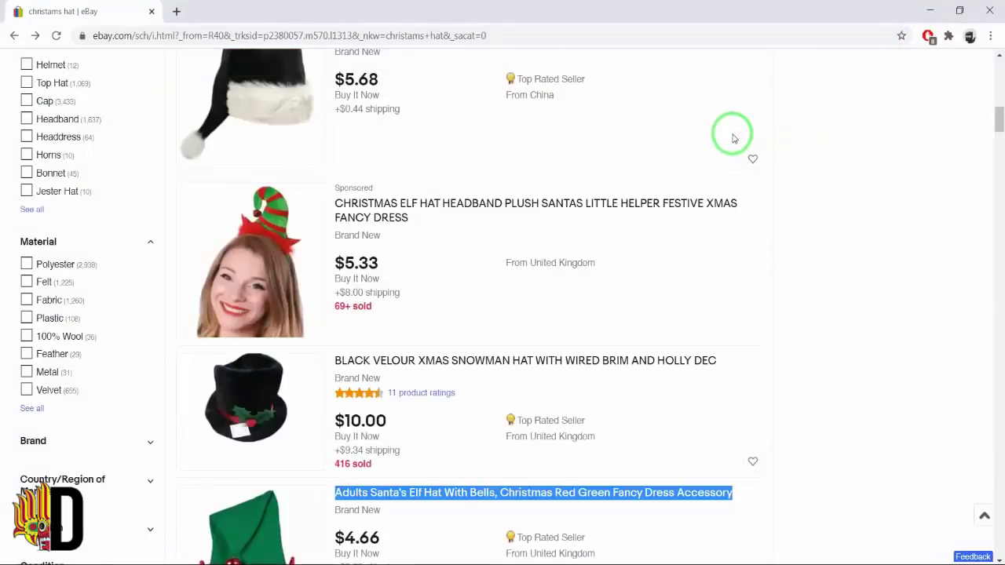
pyautogui.scroll(1, 856, 204)
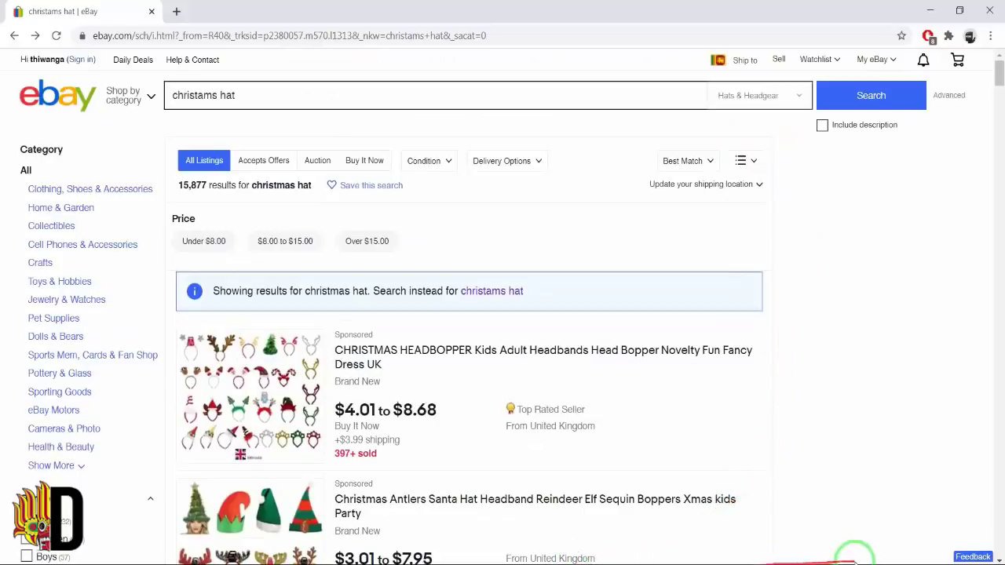
pyautogui.click(861, 561)
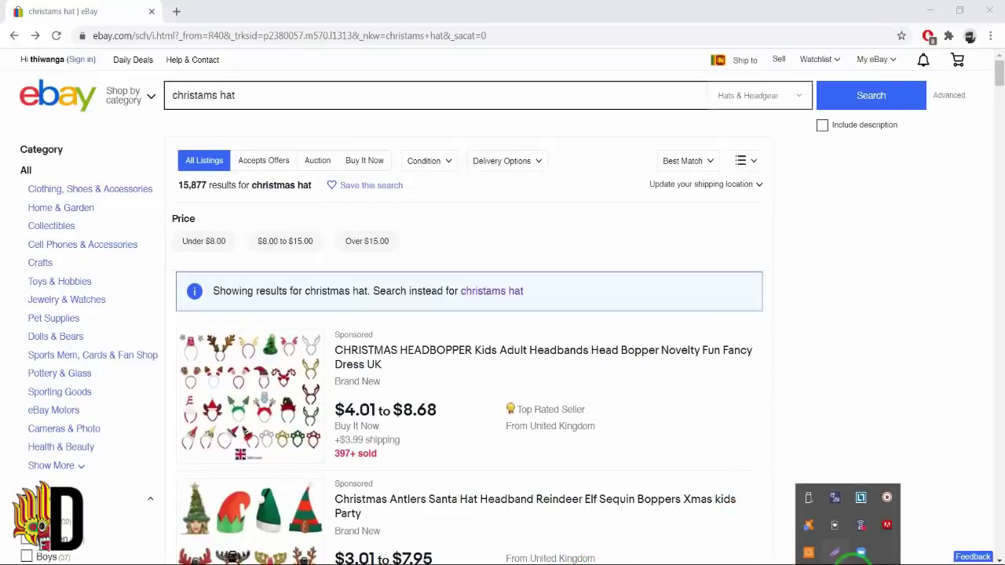
pyautogui.click(886, 497)
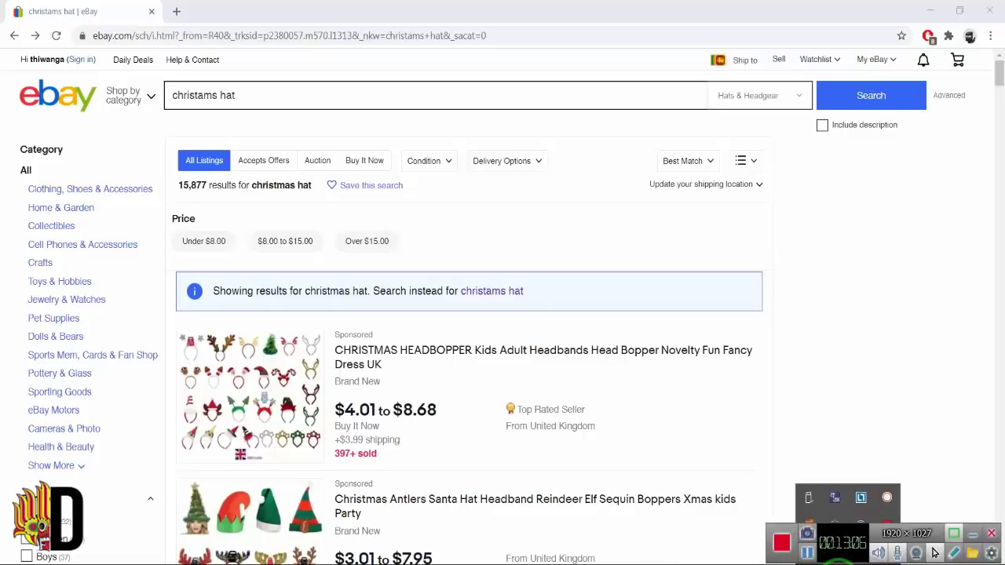